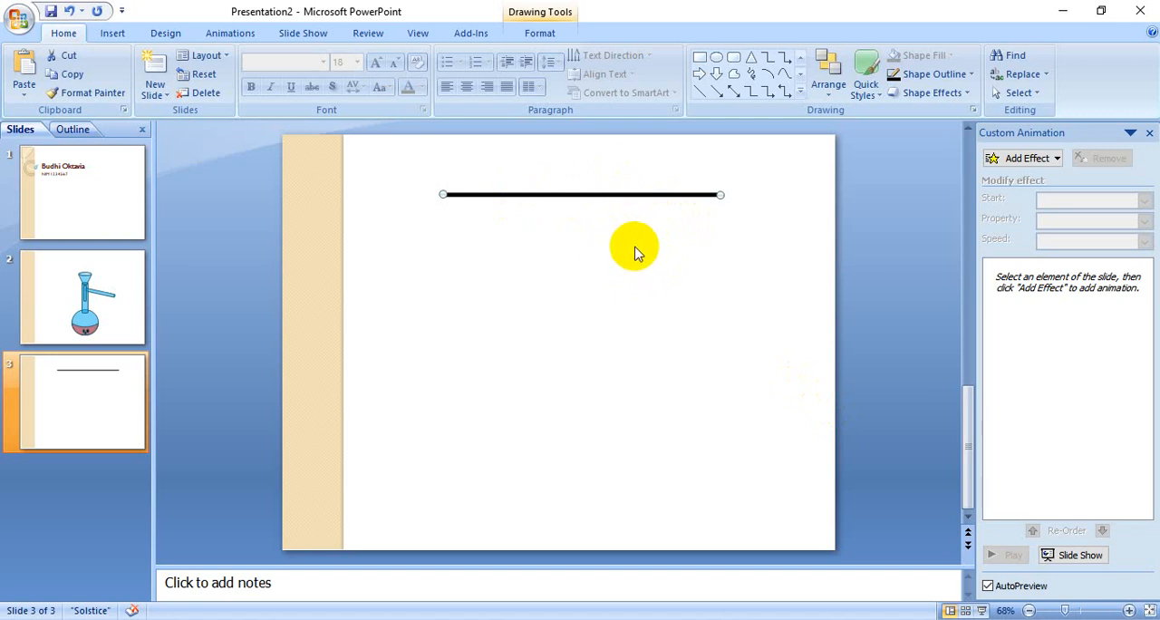
Step: Duplicate the black line on slide 3 and set the copy's outline to light blue
key(ctrl+d)
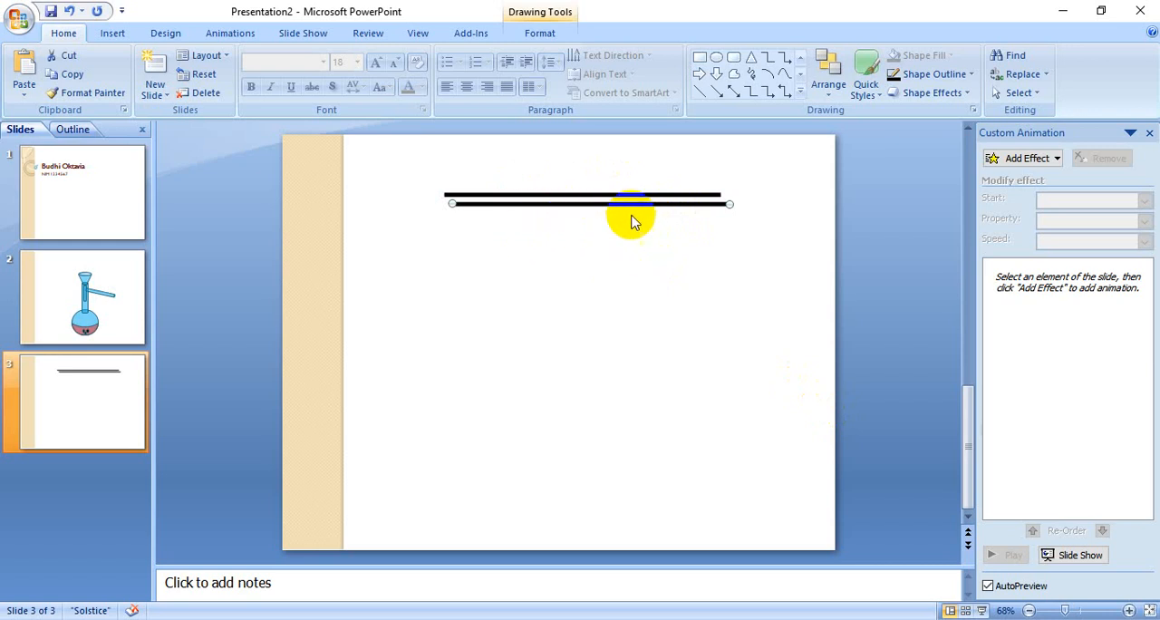
click(948, 77)
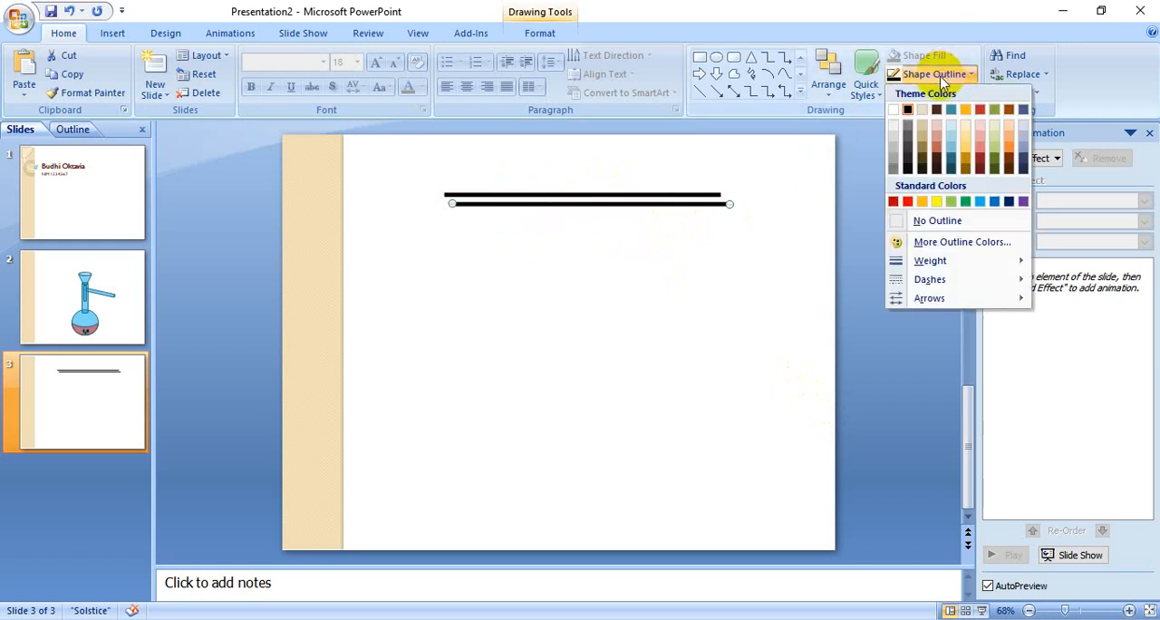
click(982, 203)
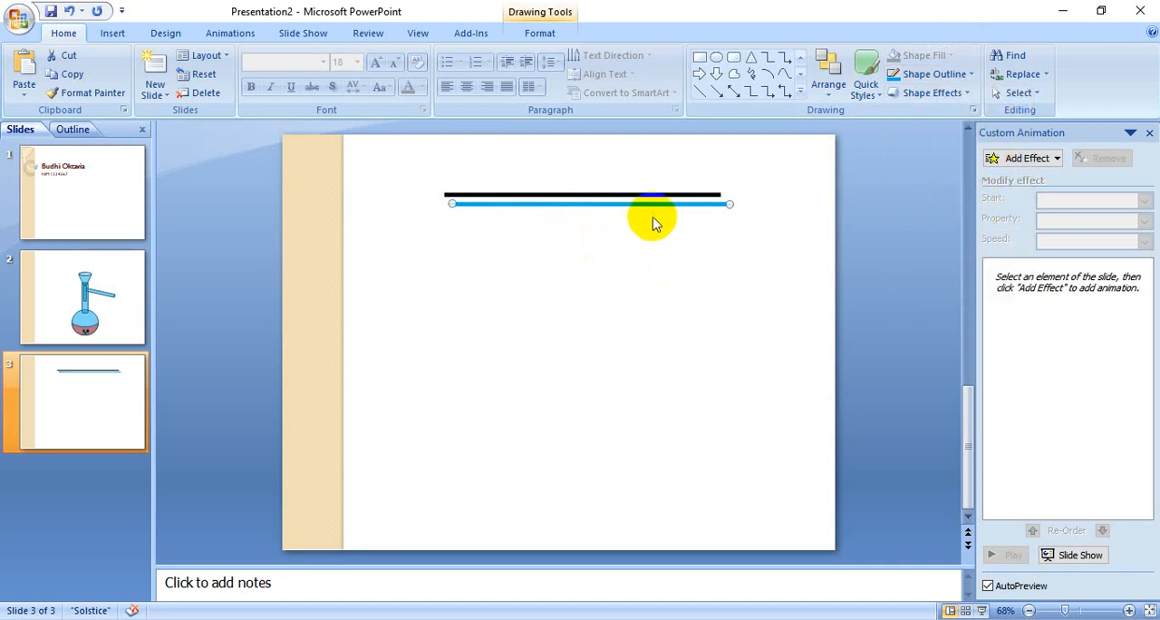
Step: Give the blue line a Wipe entrance effect, From Left at Medium speed, and place it exactly over the black line
click(1012, 160)
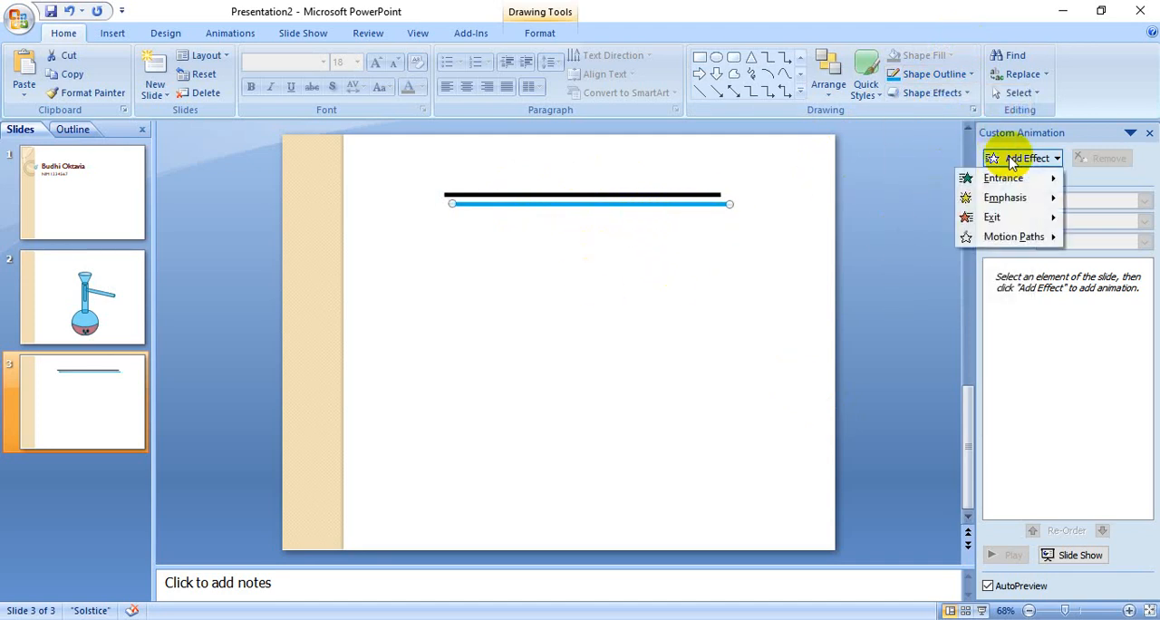
mouse_move(1002, 180)
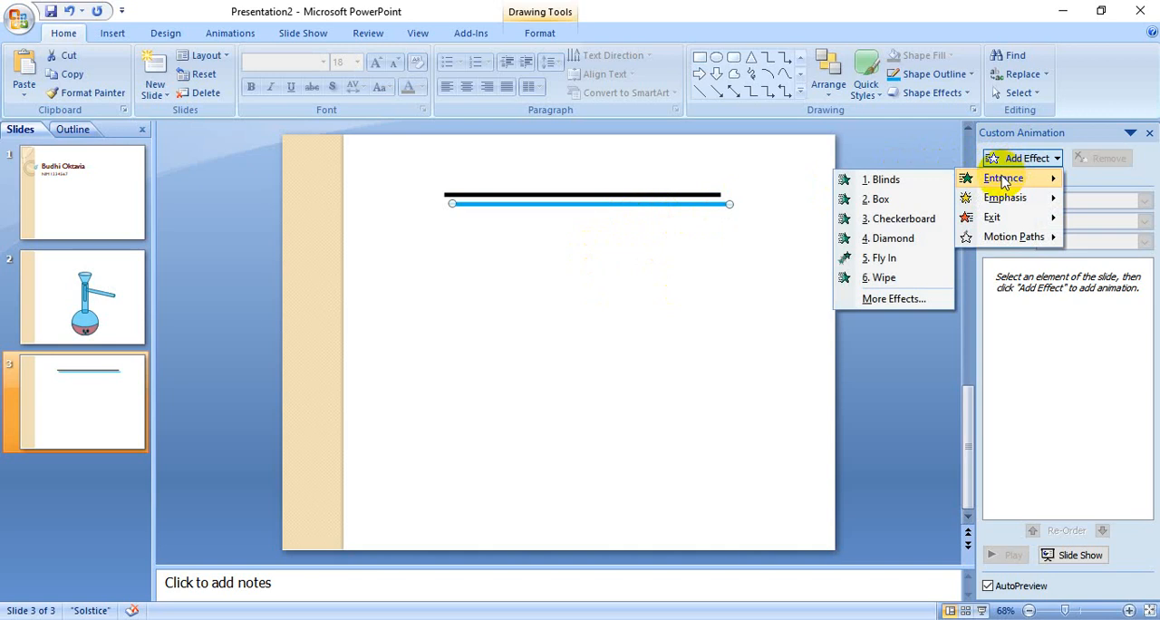
click(900, 282)
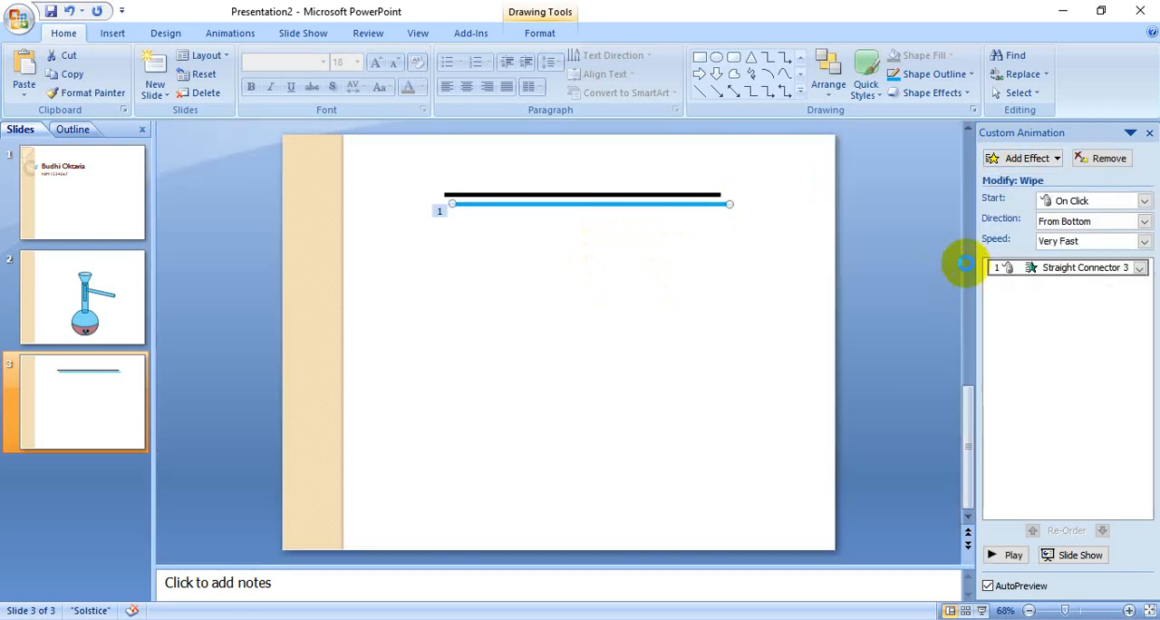
click(1143, 225)
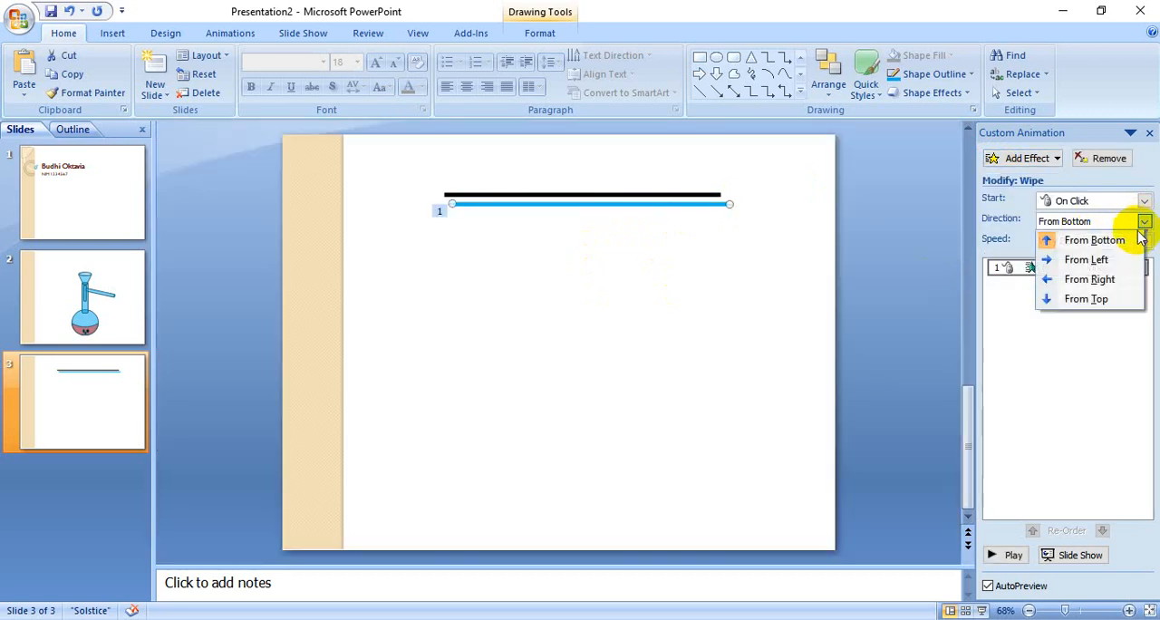
click(1100, 258)
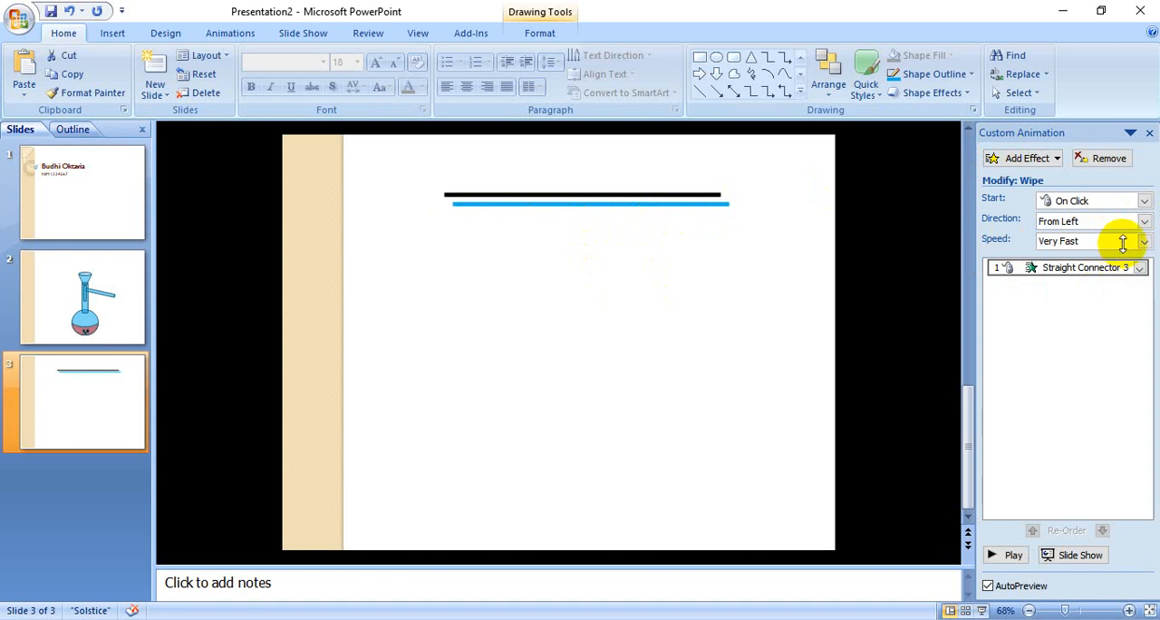
click(1144, 242)
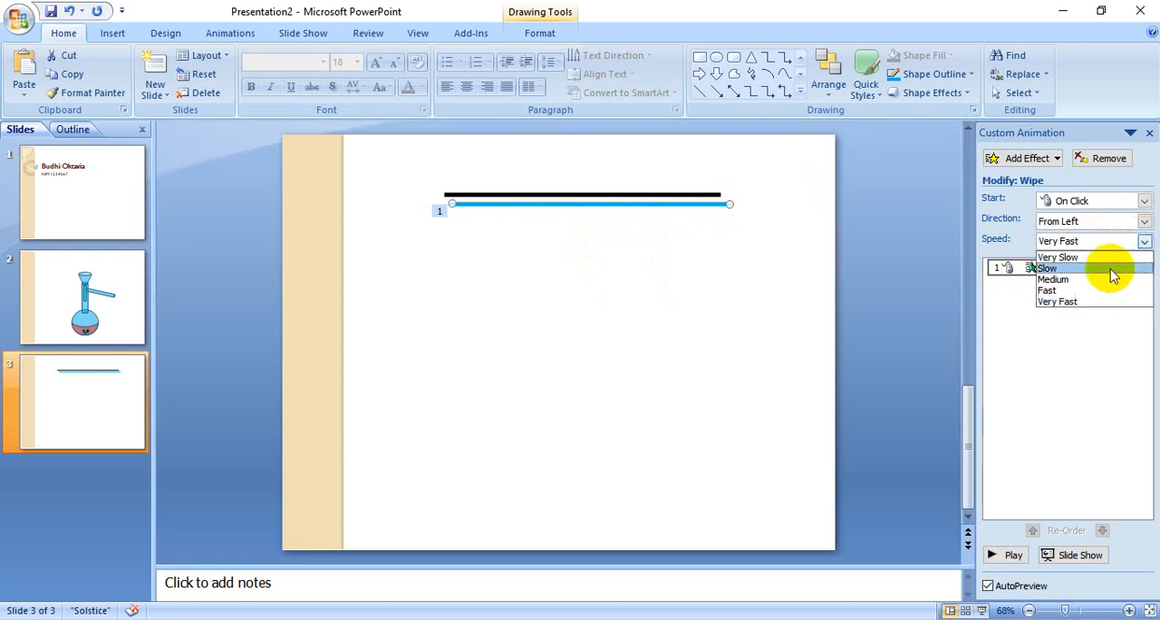
click(1087, 281)
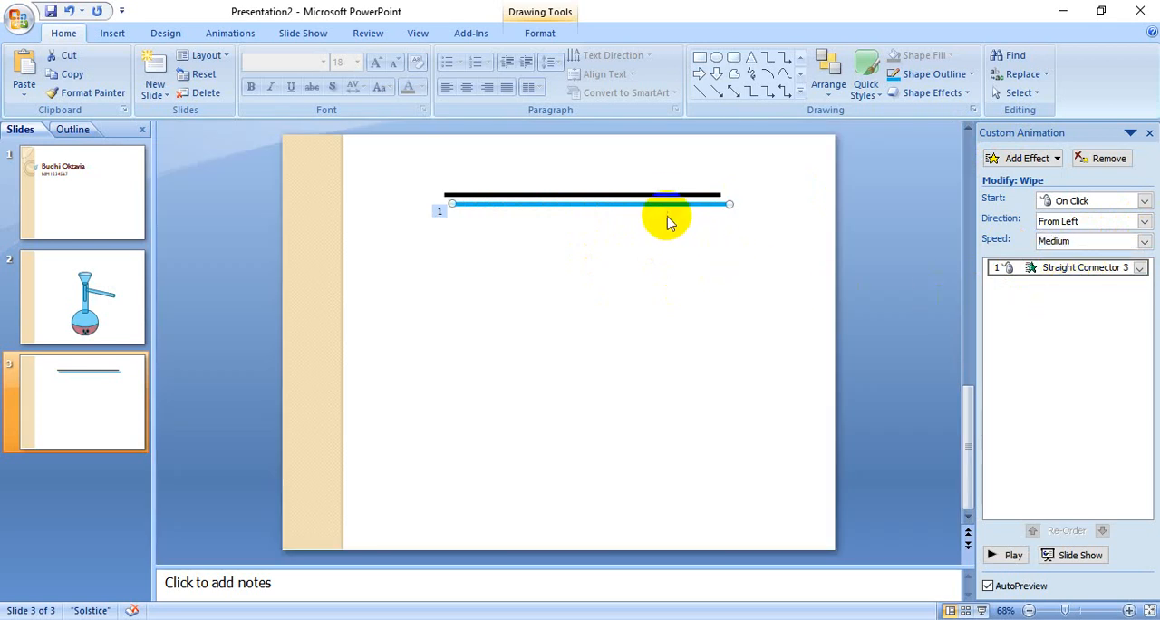
drag(659, 203, 658, 197)
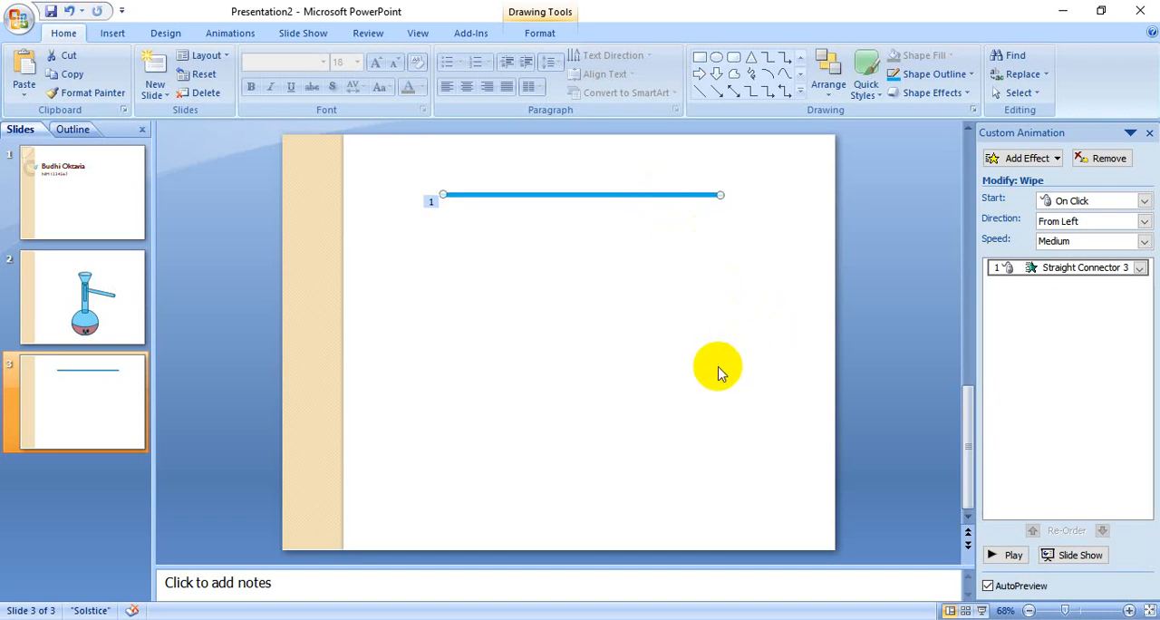
Step: Preview the line's animation, run it in the slide show, and return to the slide editor
click(1006, 556)
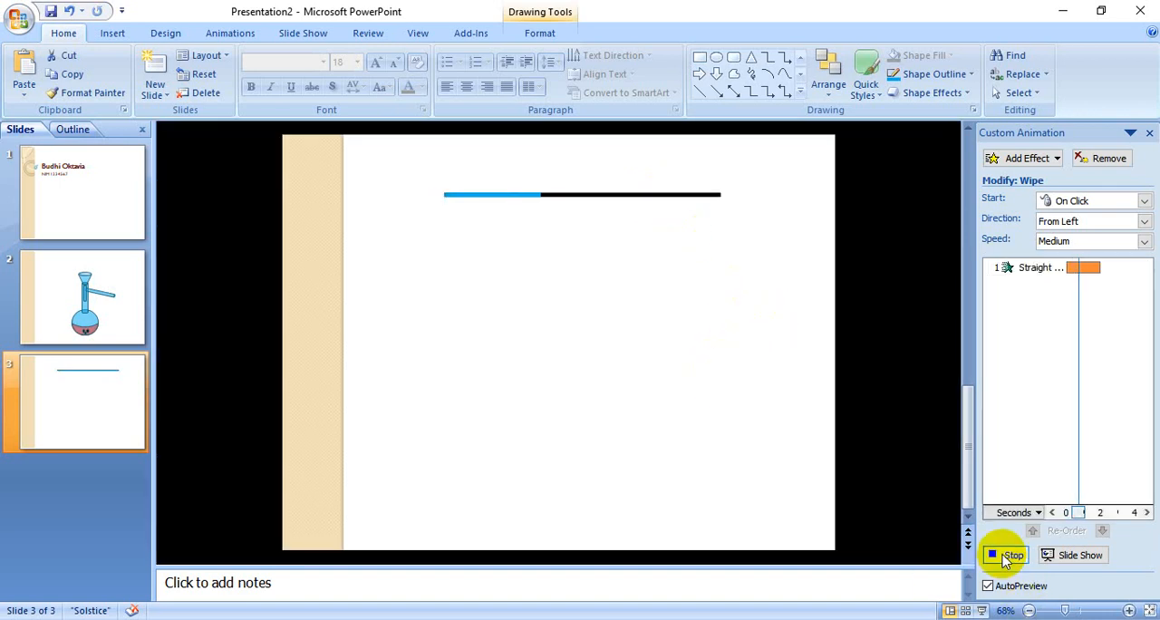
click(1091, 554)
click(758, 467)
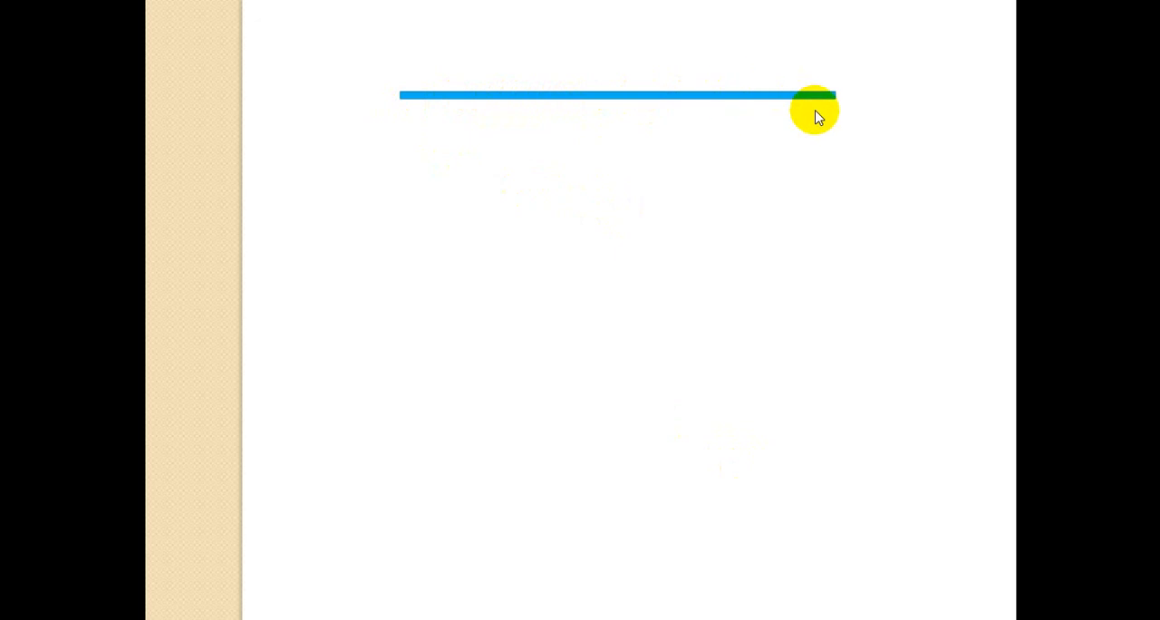
click(667, 108)
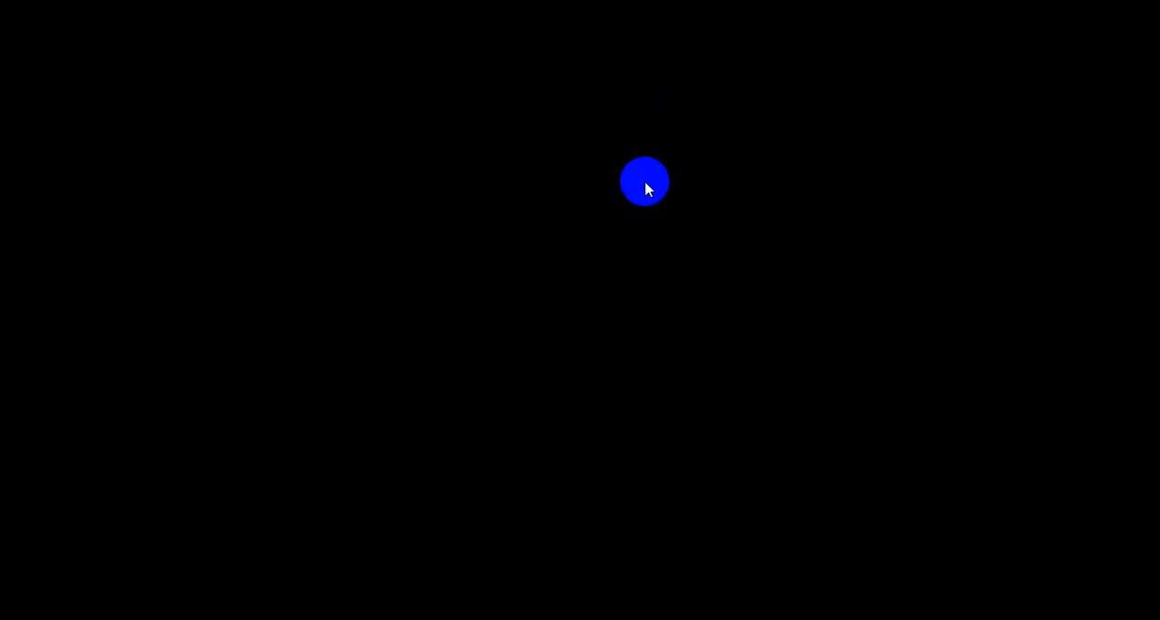
click(644, 181)
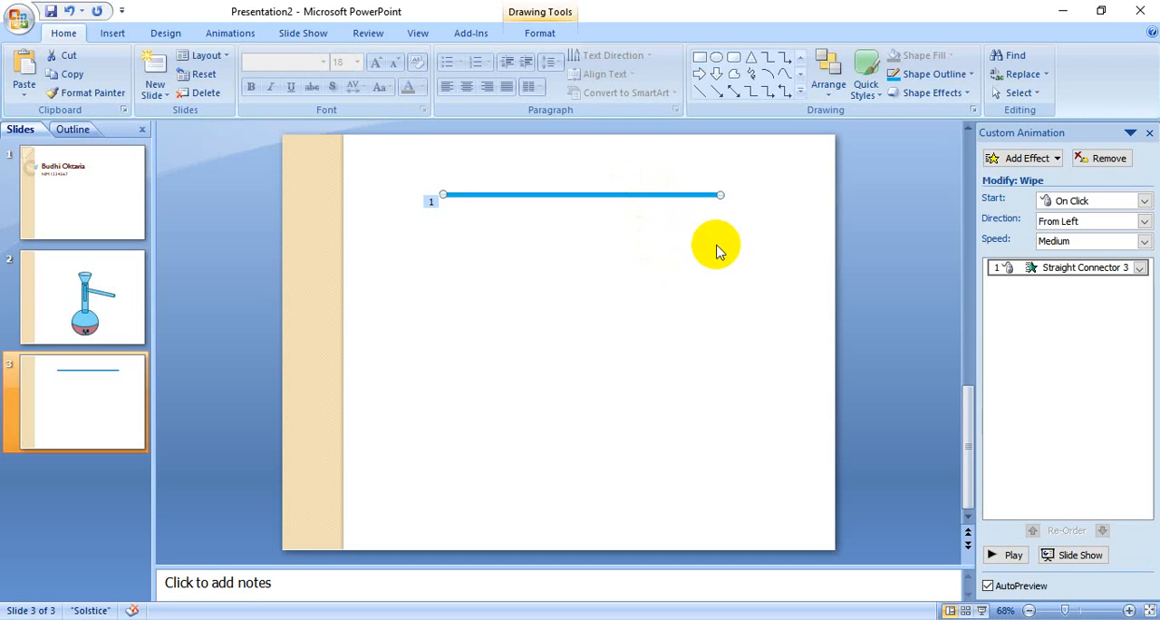
Step: Draw a thin vertical rectangle down from the line's right end and fill it with black
click(680, 269)
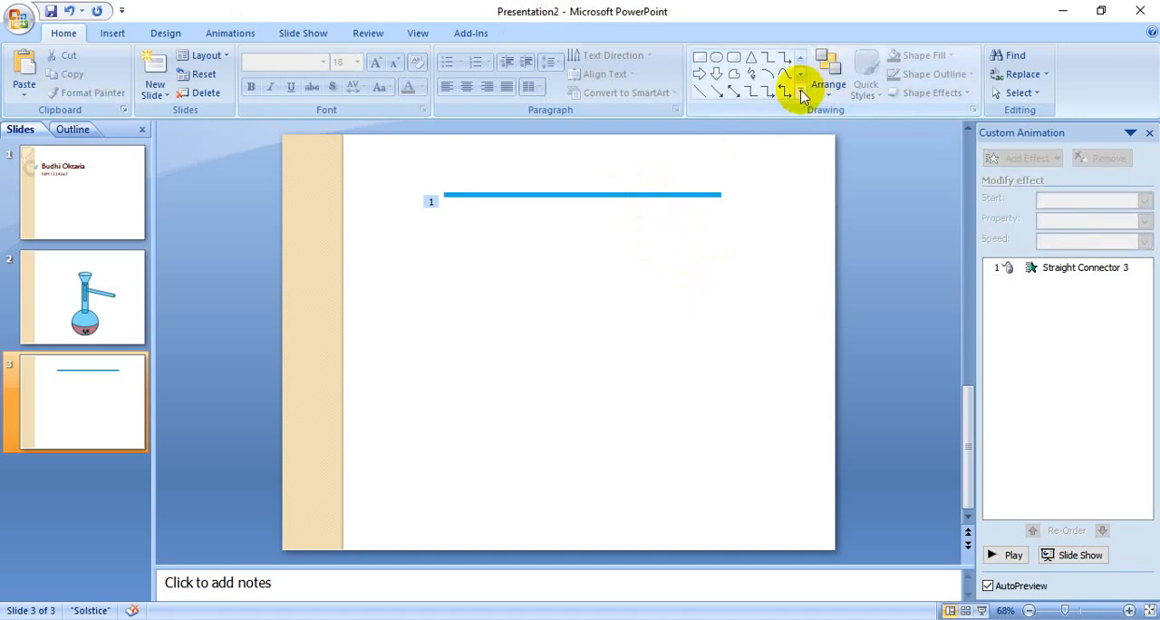
click(702, 60)
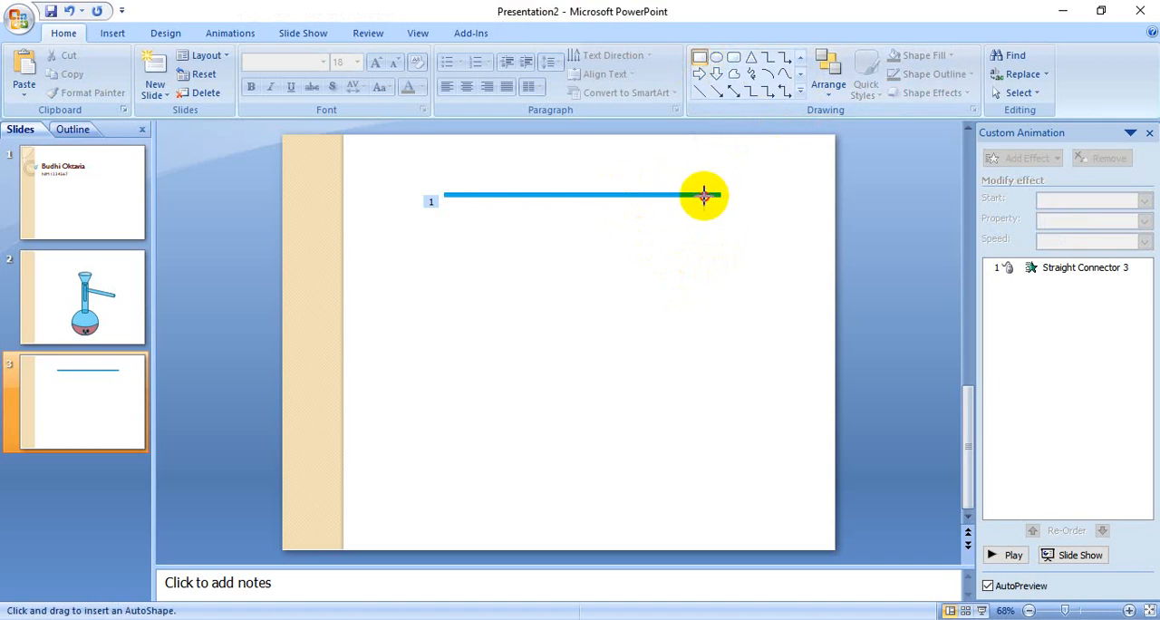
mouse_move(704, 195)
mouse_down()
mouse_move(727, 344)
mouse_move(721, 412)
mouse_up()
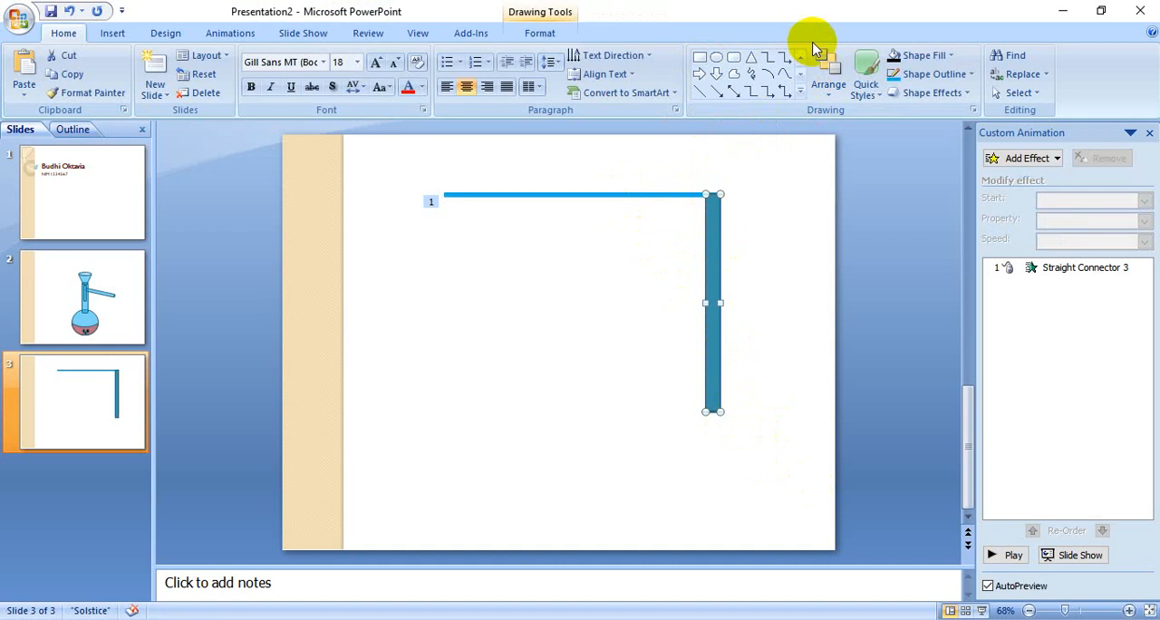
click(922, 55)
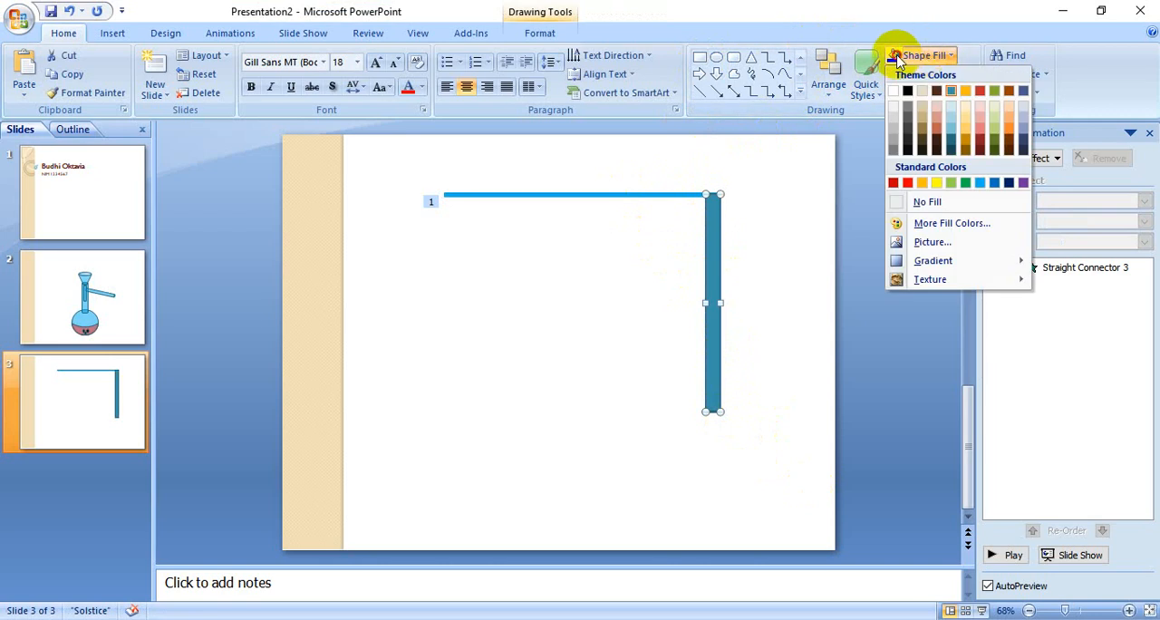
click(907, 91)
click(776, 381)
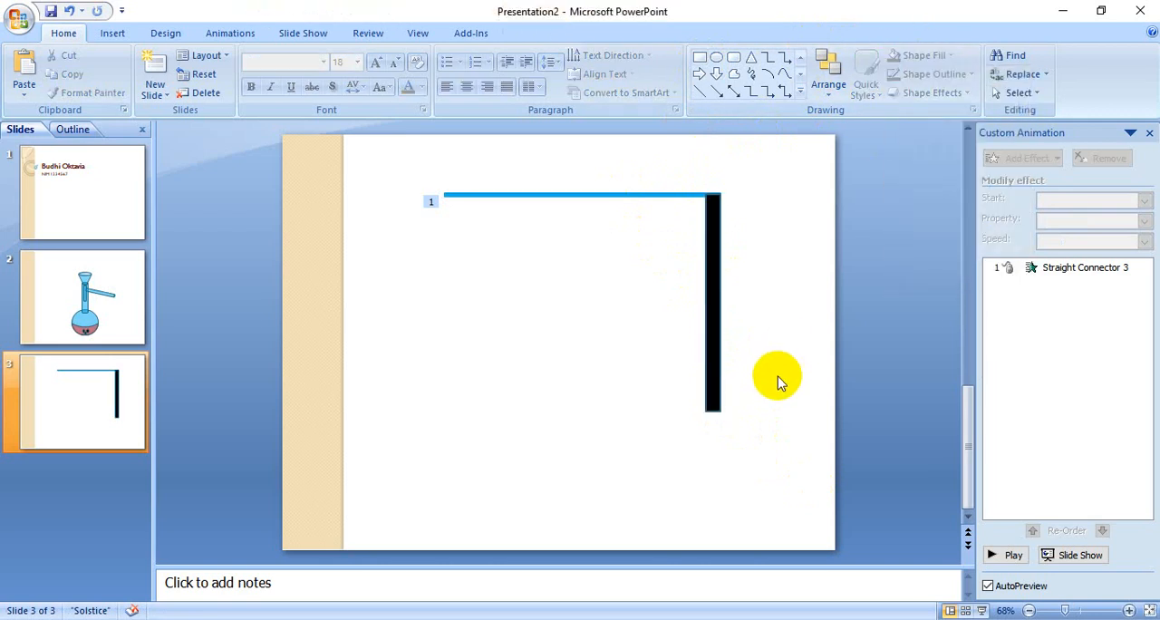
Step: Duplicate the black vertical rectangle and fill the copy with light blue
click(723, 350)
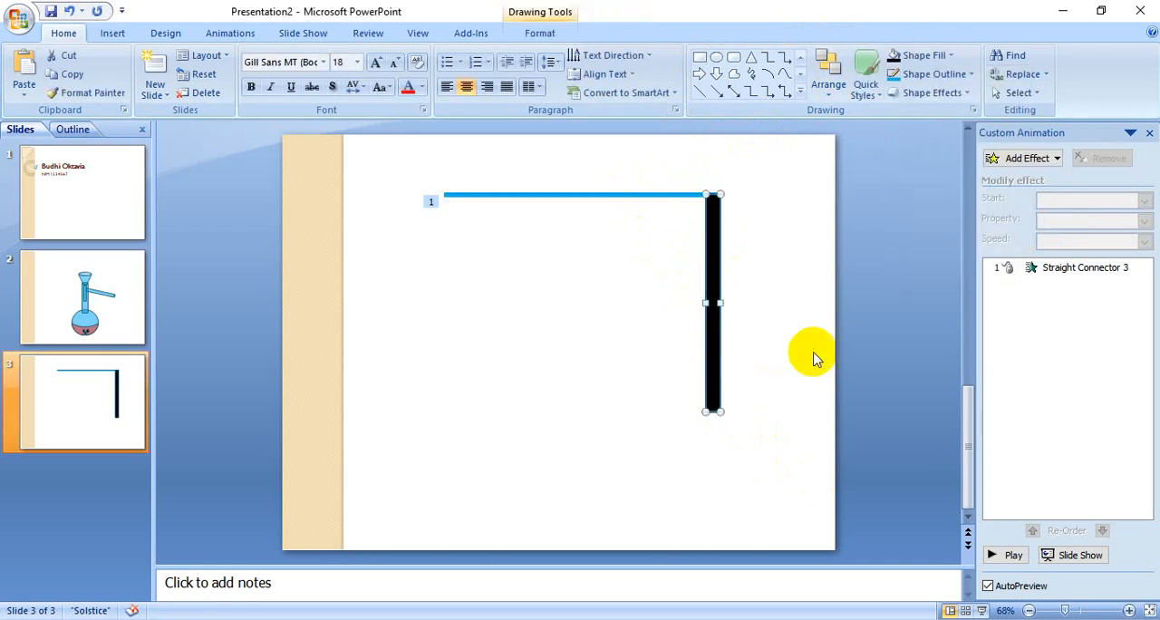
key(ctrl+d)
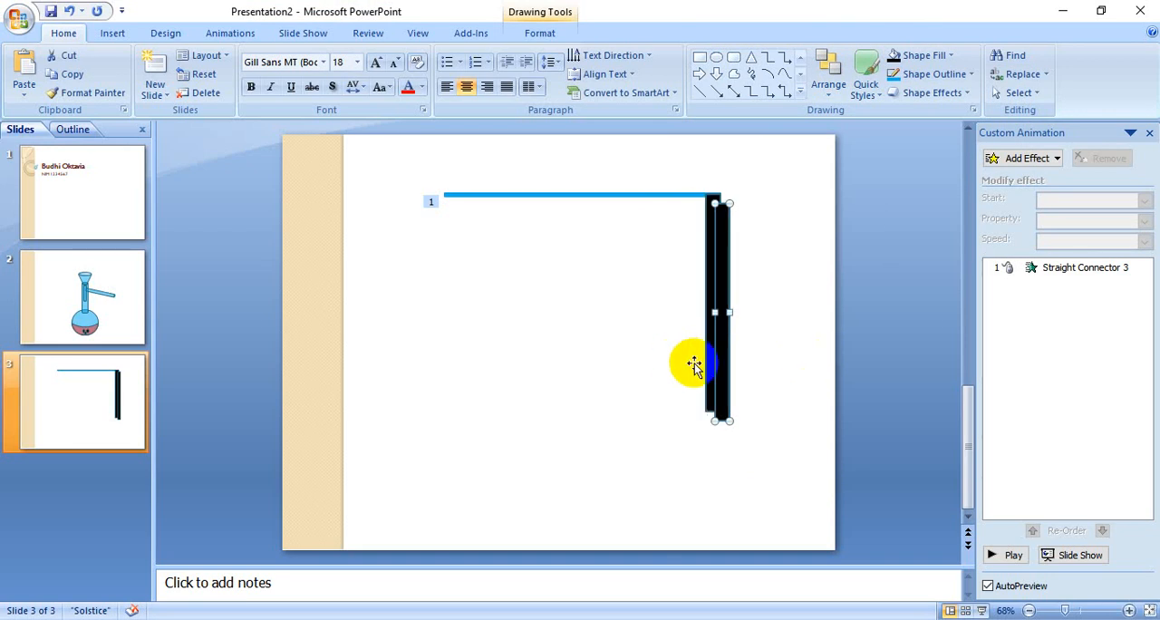
click(921, 56)
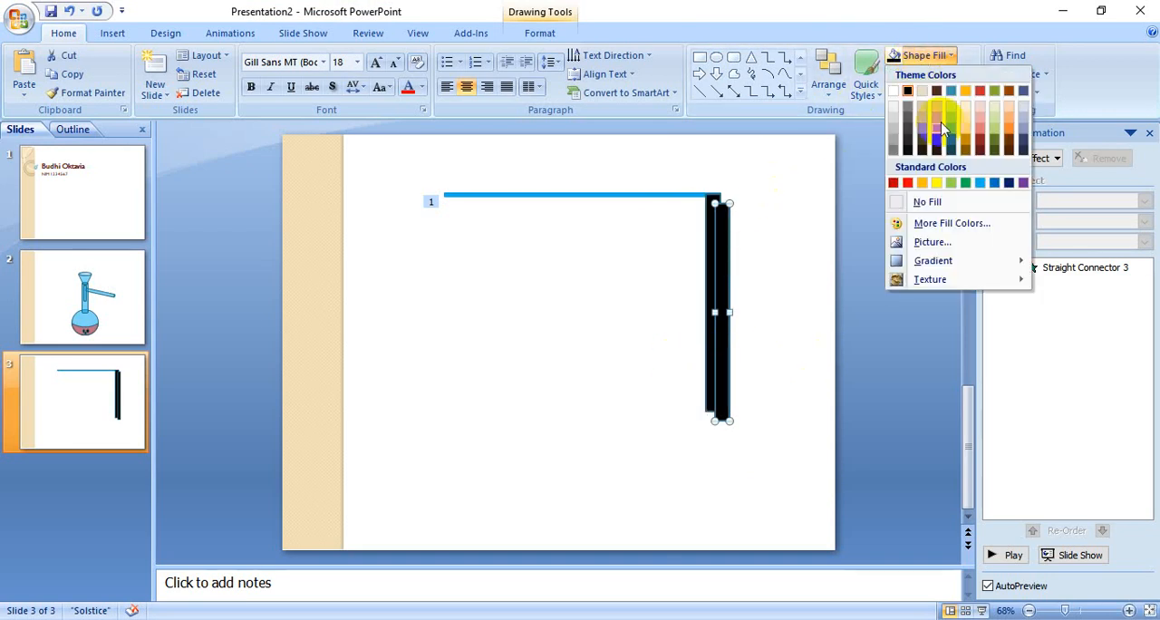
click(980, 186)
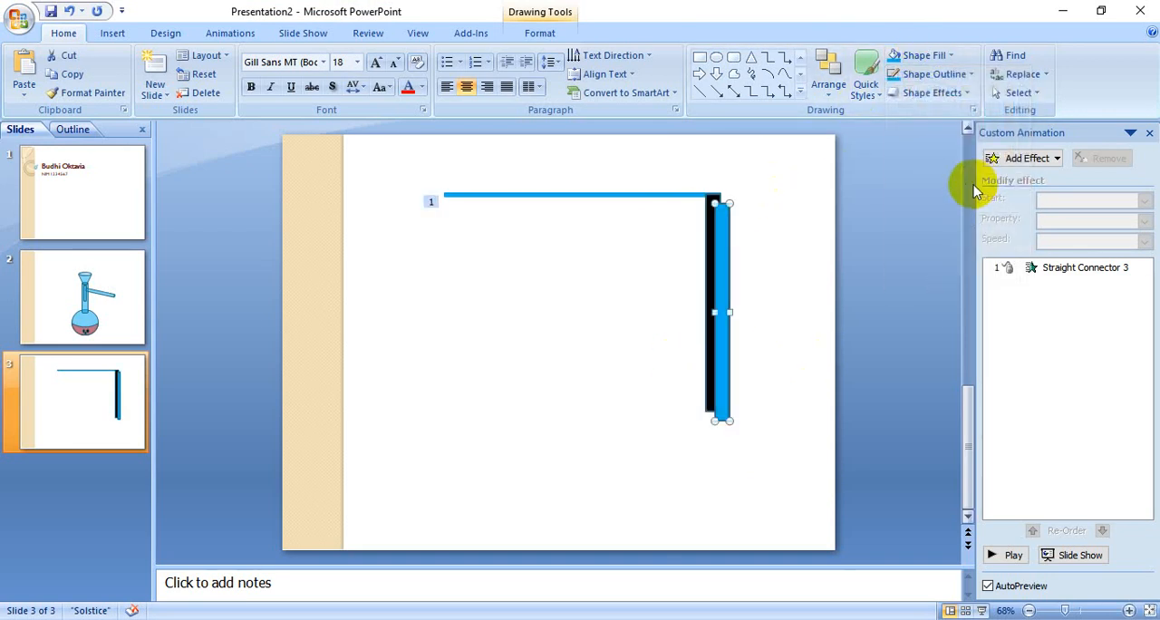
Step: Apply a Wipe entrance effect to the blue rectangle, From Top at Slow speed
click(1040, 160)
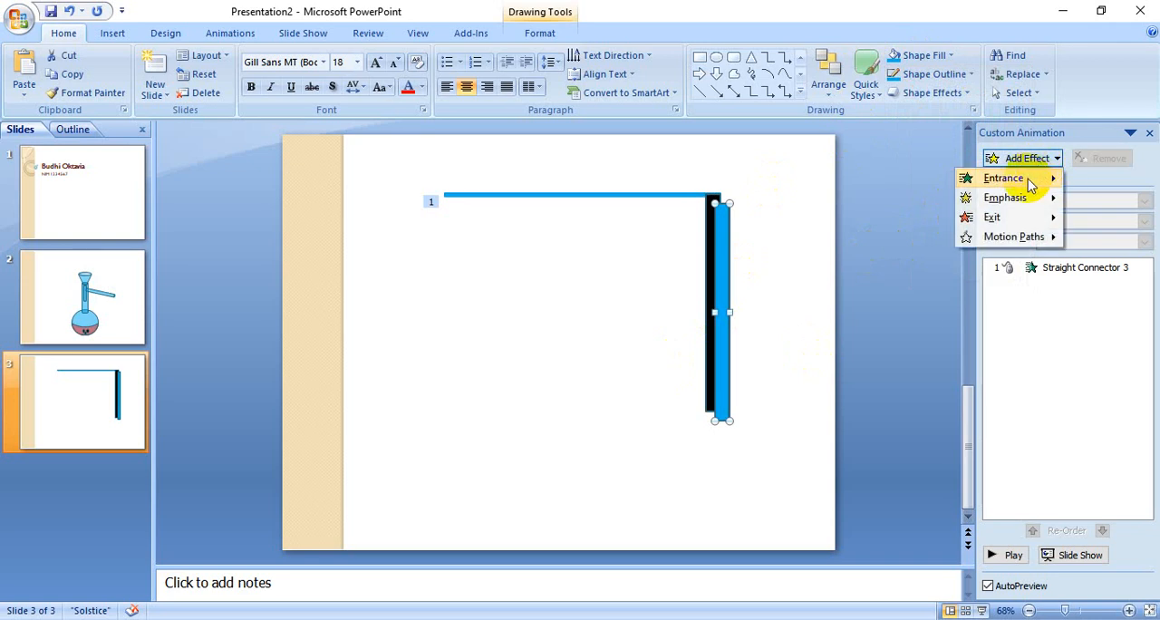
mouse_move(1025, 186)
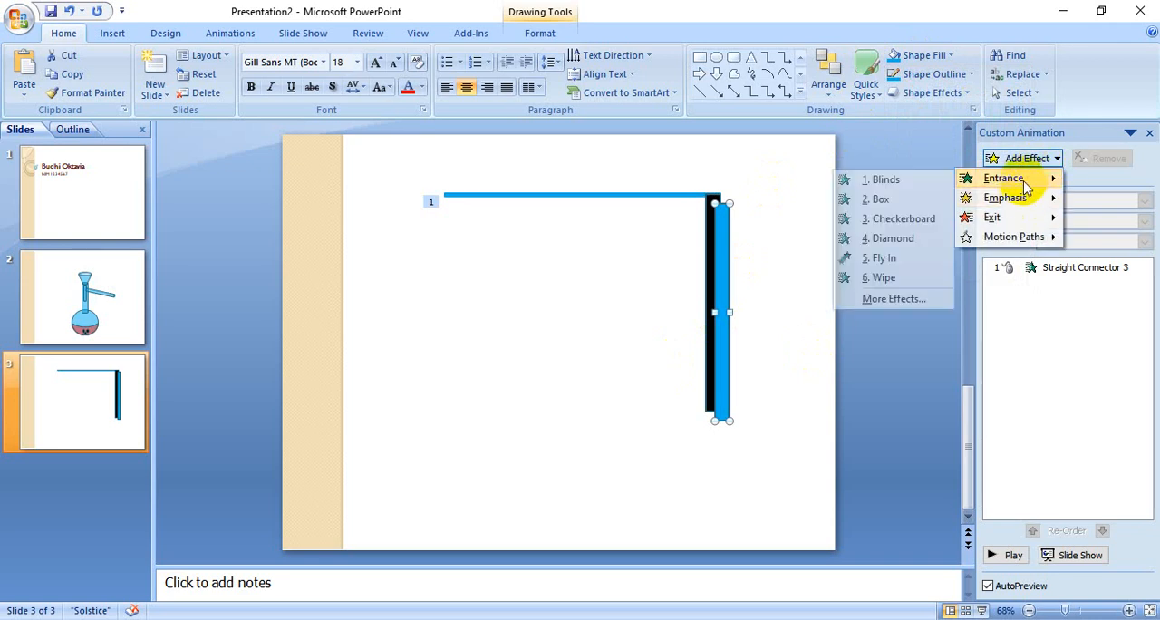
click(883, 277)
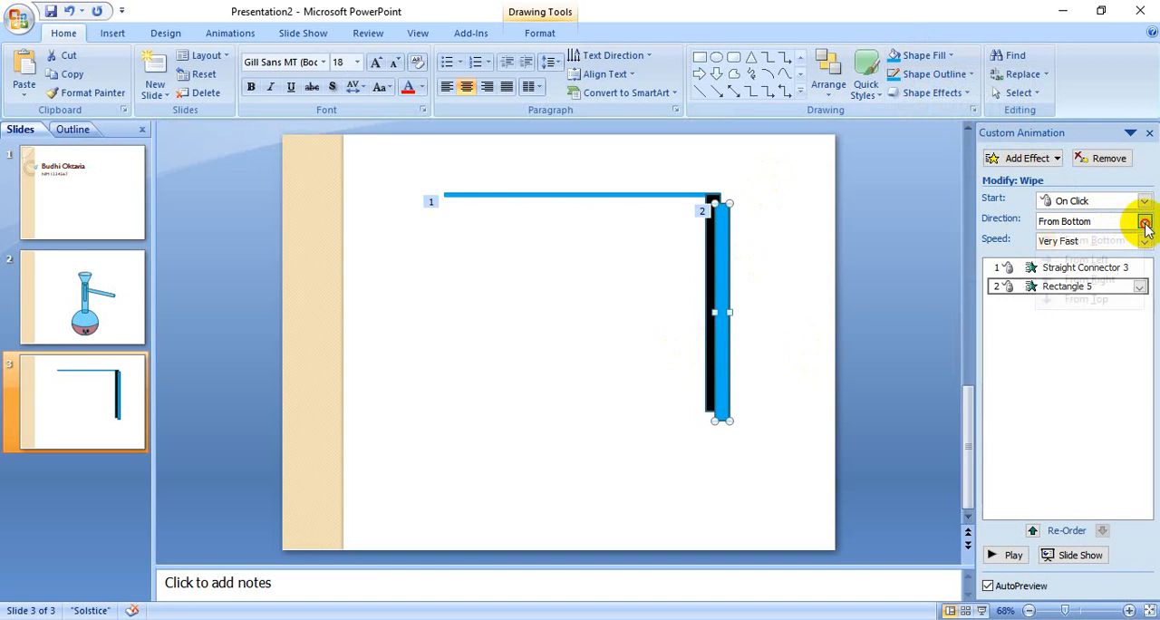
click(1144, 223)
click(1113, 300)
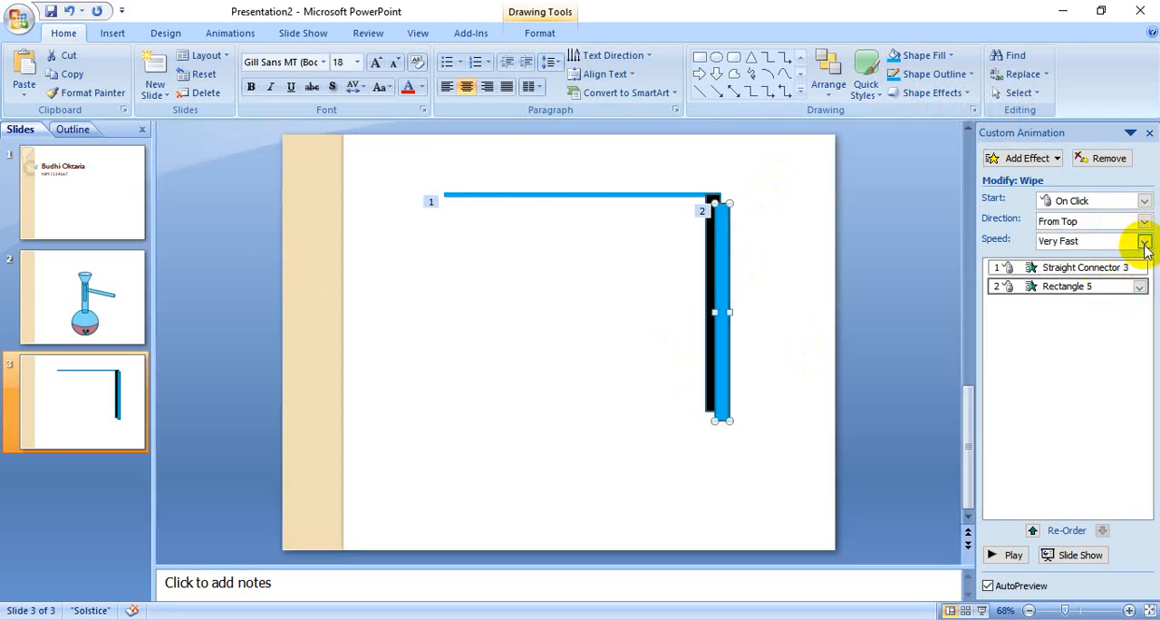
click(1145, 243)
click(1109, 265)
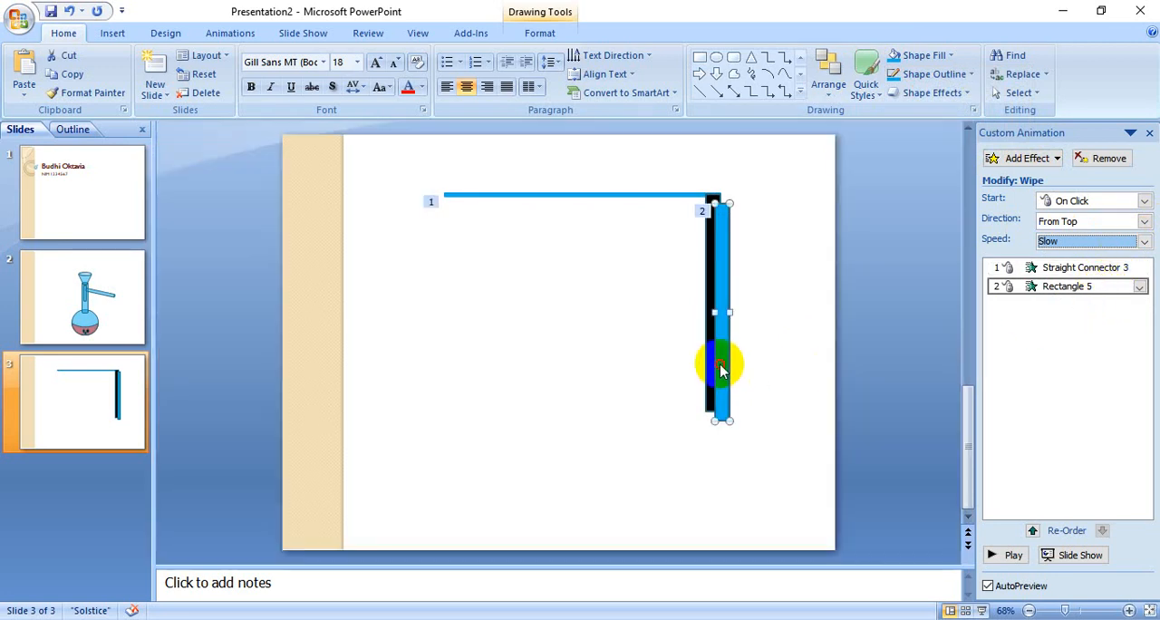
Step: Place the blue rectangle exactly over the black one and preview the slide's animations
mouse_move(714, 355)
mouse_down()
mouse_move(716, 342)
mouse_move(716, 357)
mouse_move(709, 350)
mouse_up()
click(823, 387)
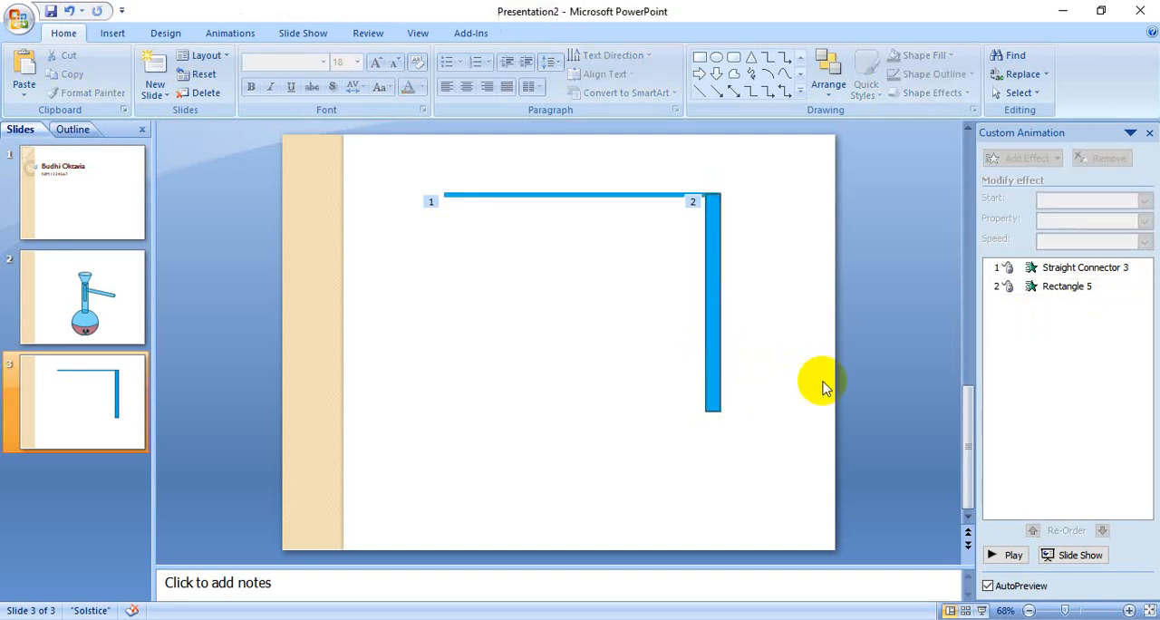
click(1013, 555)
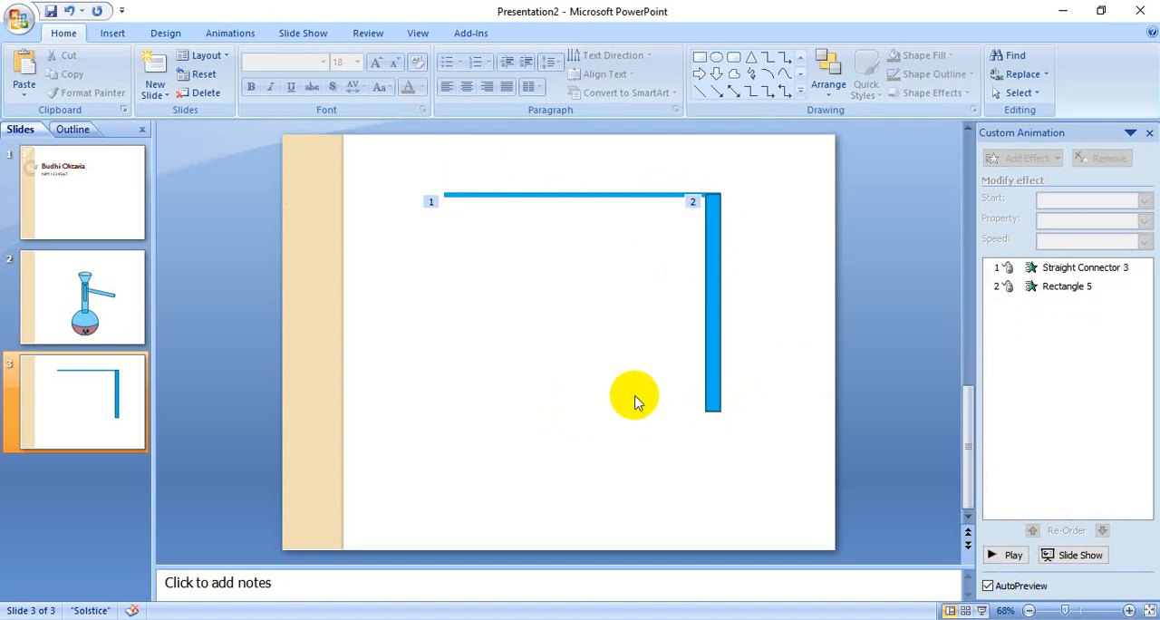
Step: Draw a narrow cylinder, rotate it counterclockwise to lie horizontally, and move its right end against the vertical rectangle's lower end
click(799, 93)
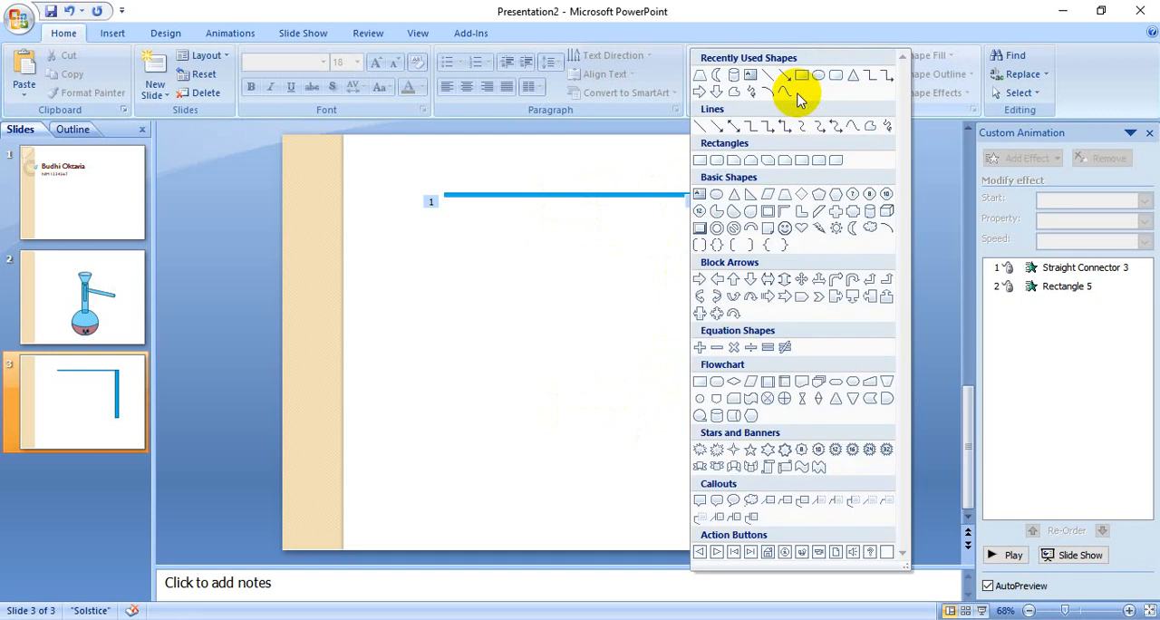
click(869, 218)
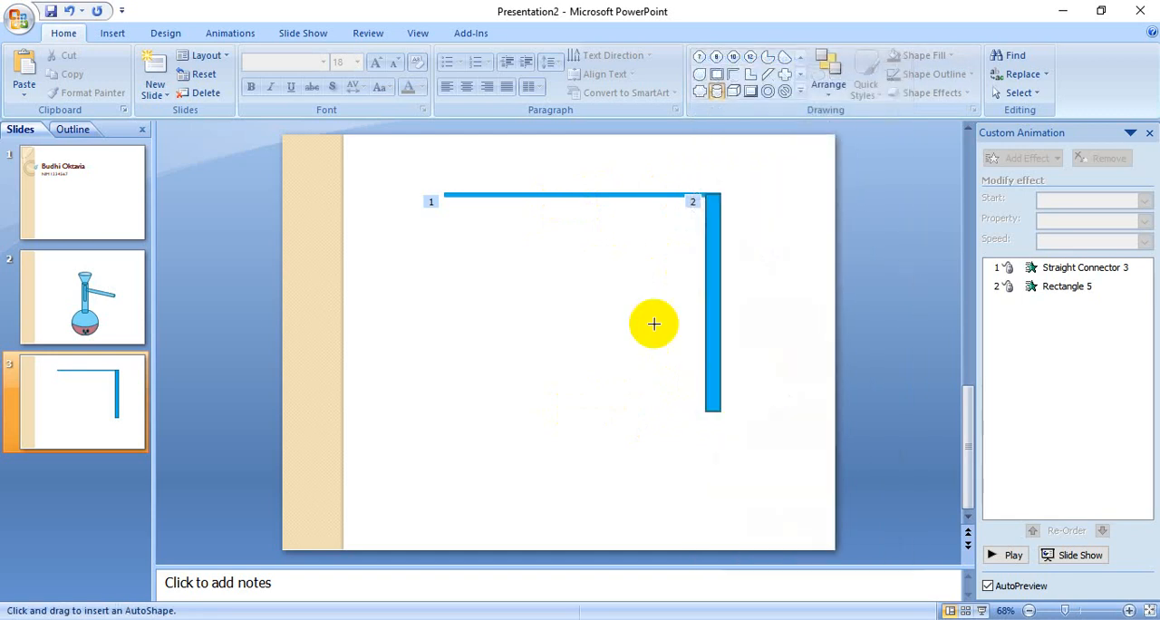
mouse_move(531, 301)
mouse_down()
mouse_move(600, 409)
mouse_move(561, 467)
mouse_move(563, 485)
mouse_up()
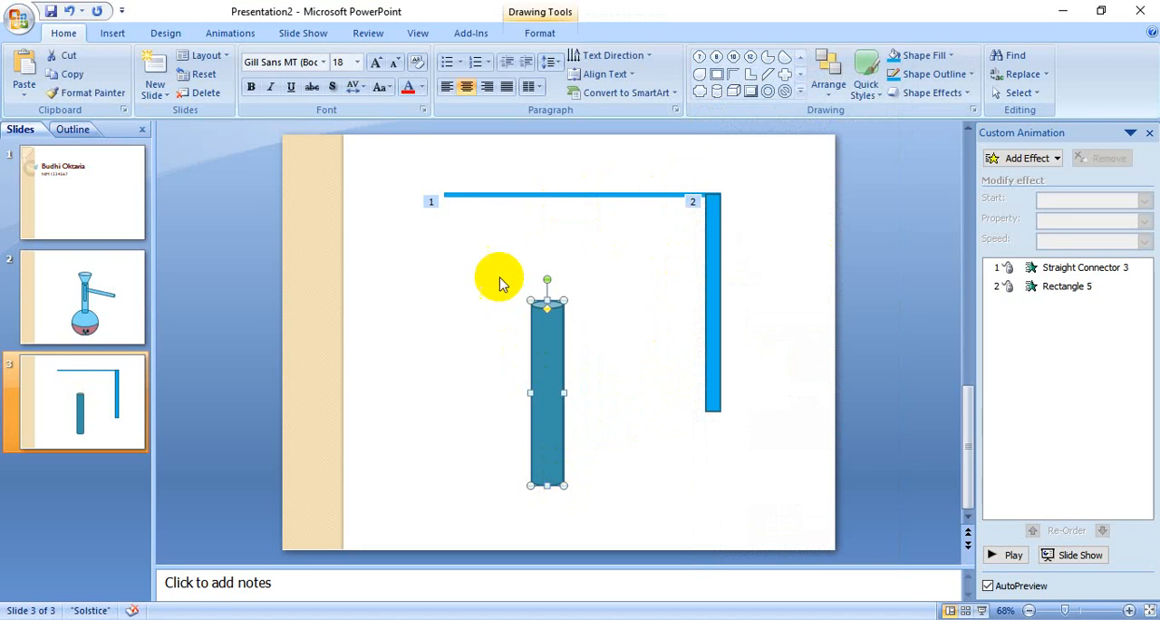
drag(546, 279, 474, 395)
drag(546, 397, 607, 400)
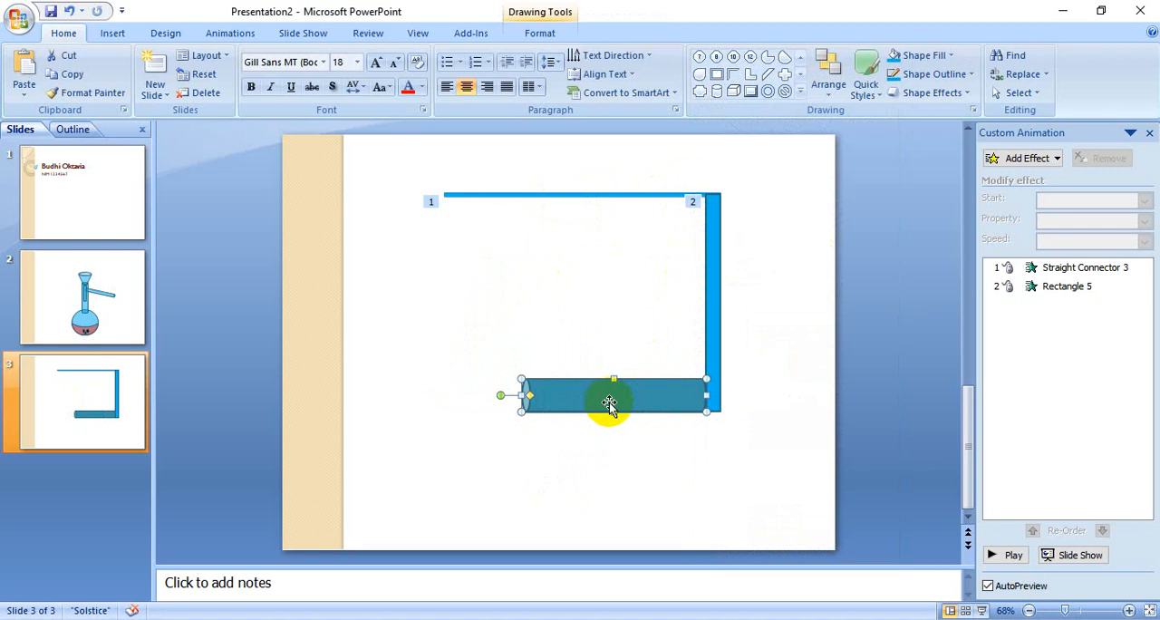
Step: Fill the horizontal cylinder with yellow
click(931, 58)
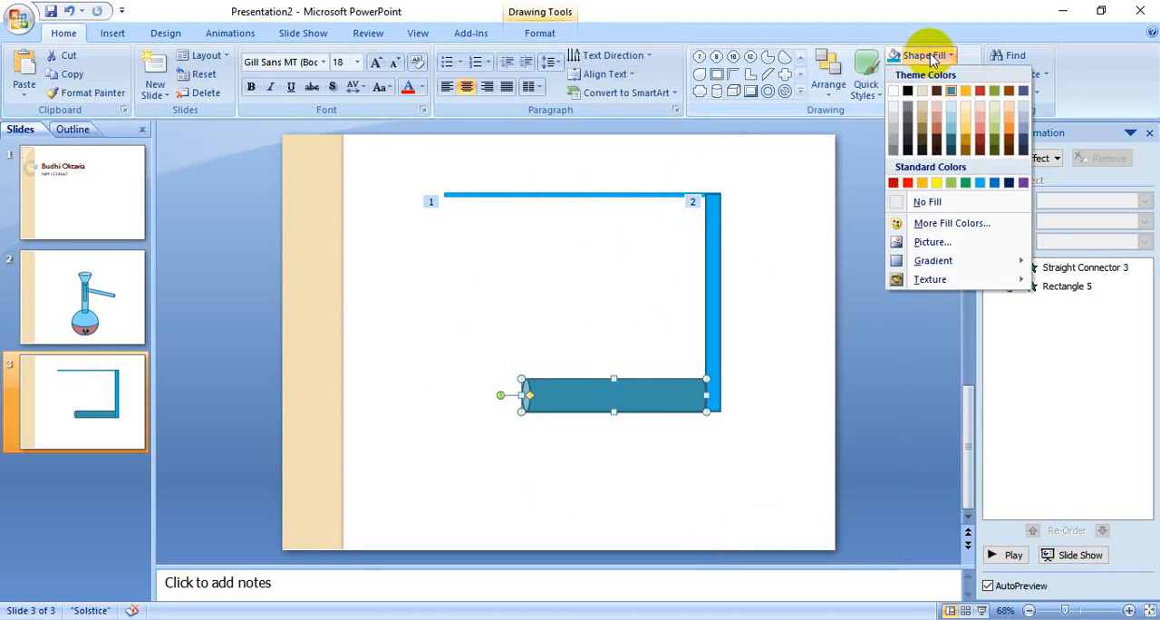
click(936, 182)
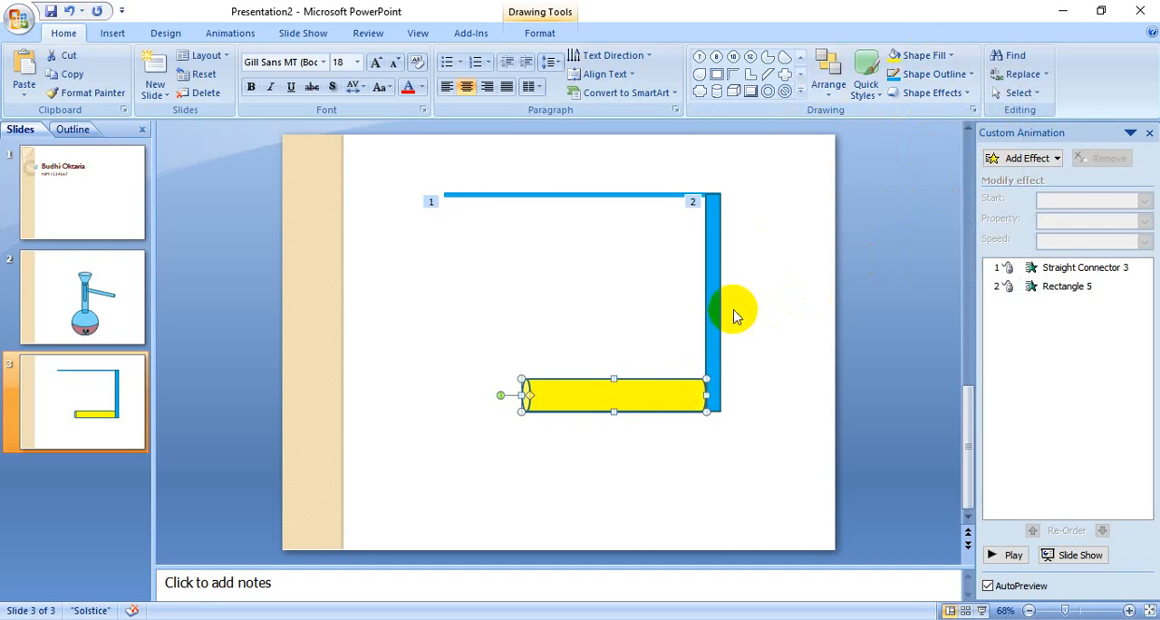
Step: Duplicate the yellow cylinder as a light green copy, shortened and fitted over the yellow cylinder's right end
key(ctrl+d)
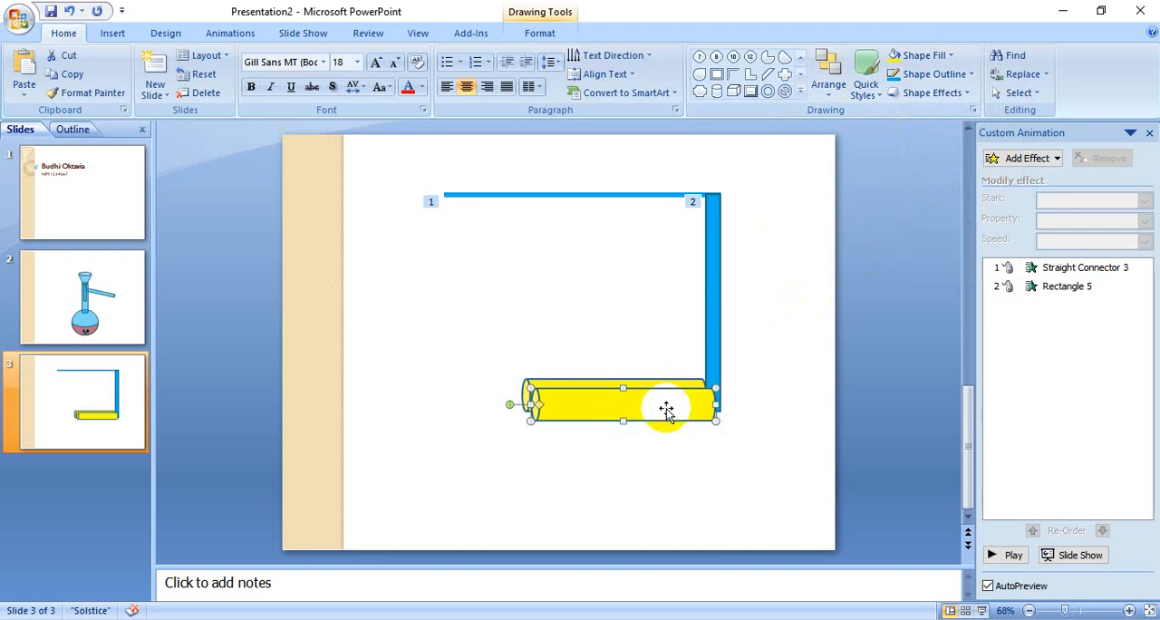
click(923, 56)
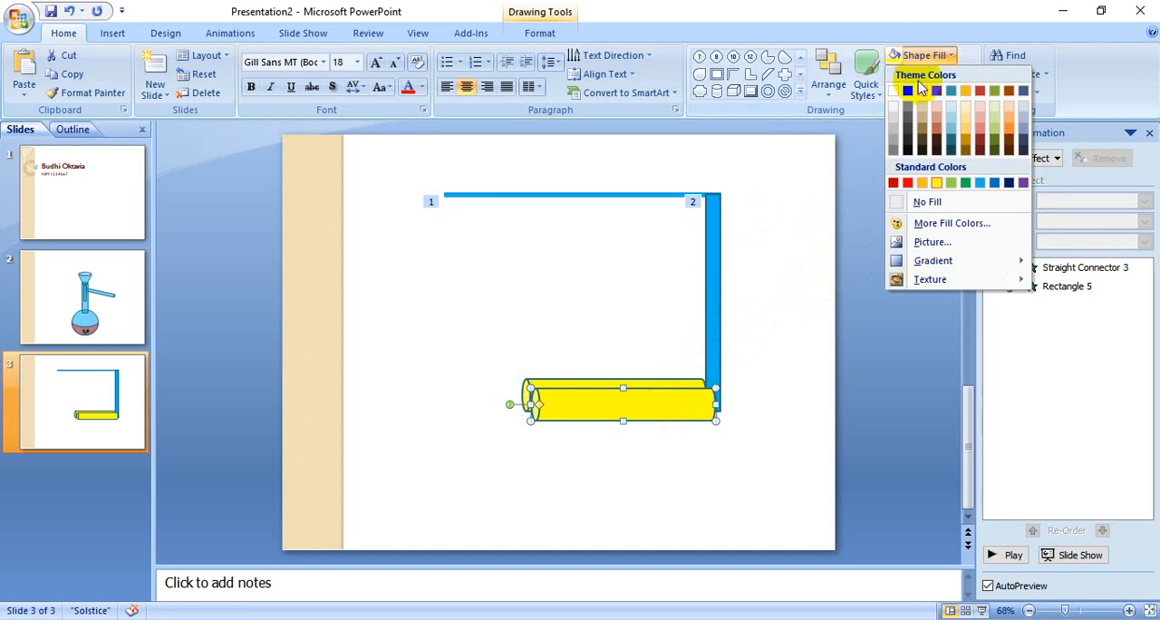
click(950, 184)
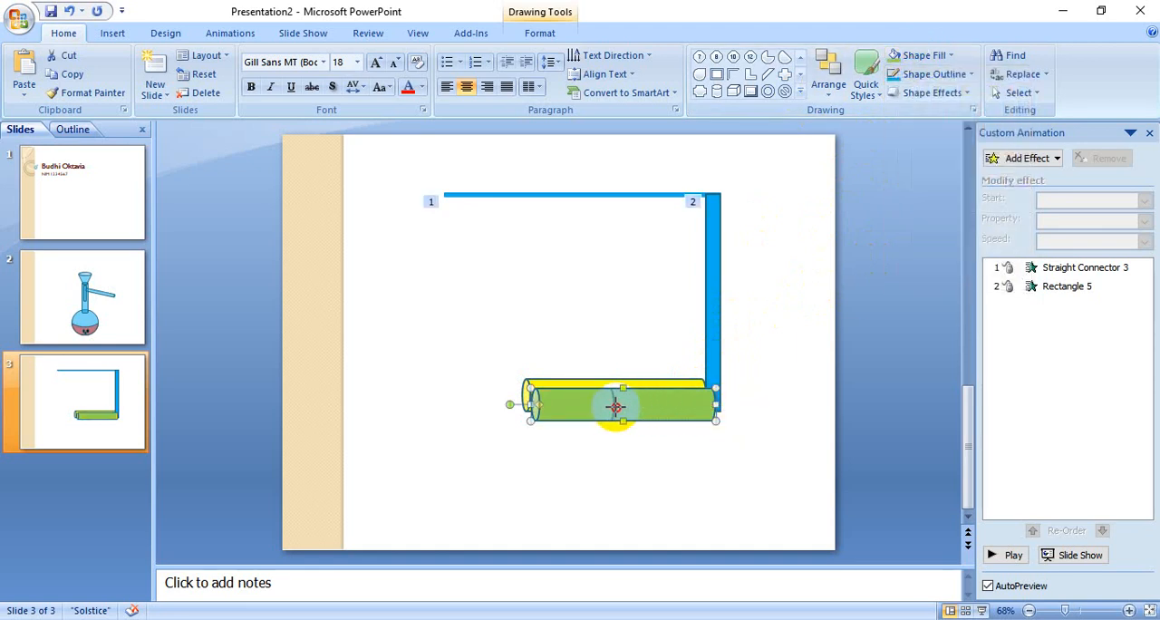
drag(573, 409, 687, 406)
click(702, 458)
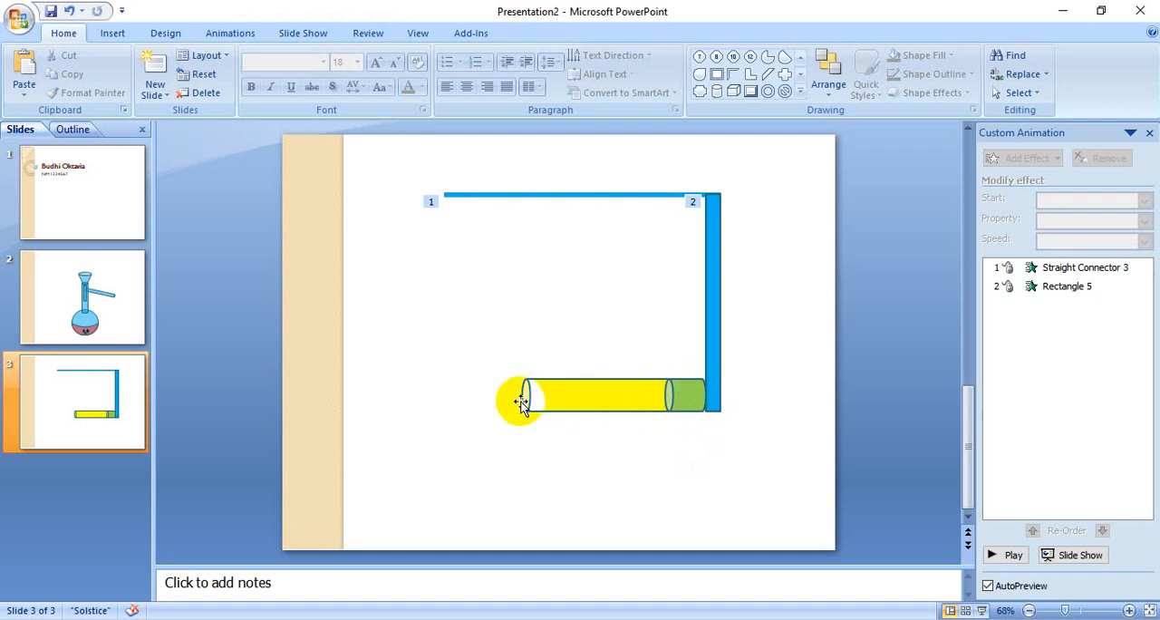
Step: Apply a Left motion path to the short green cylinder and preview the slide's animations
click(689, 400)
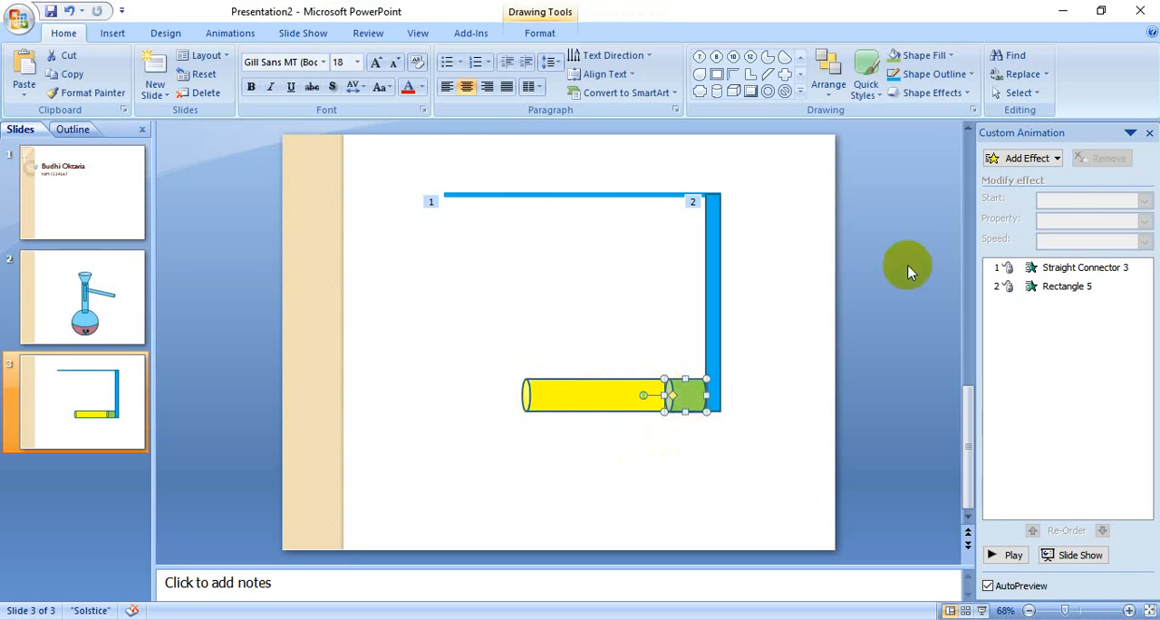
click(1022, 158)
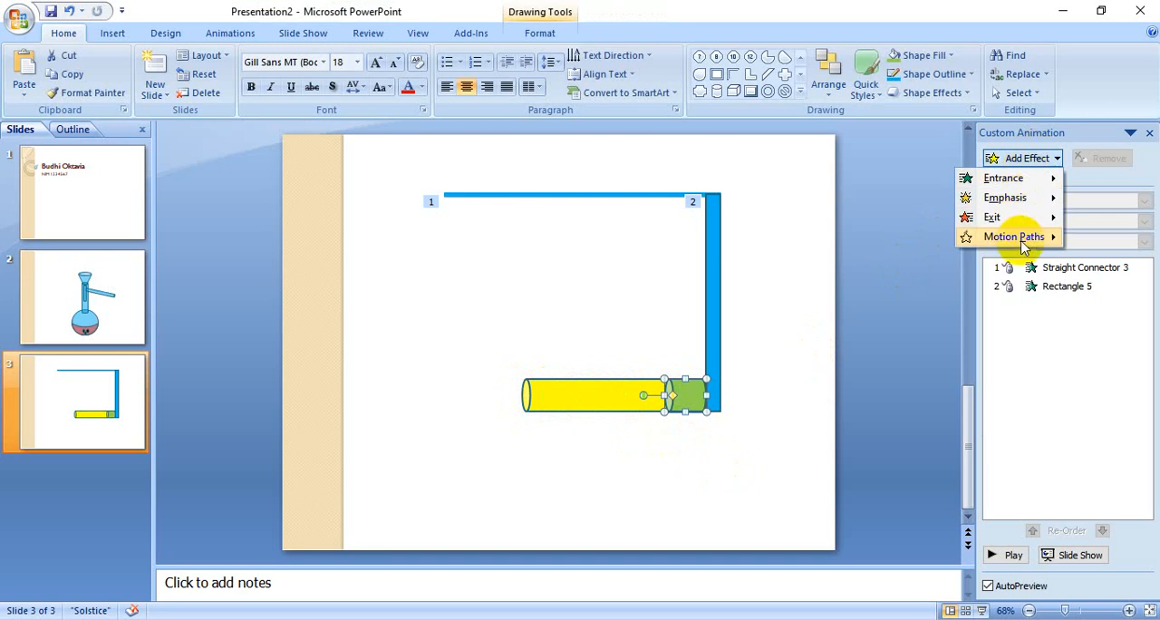
mouse_move(1025, 245)
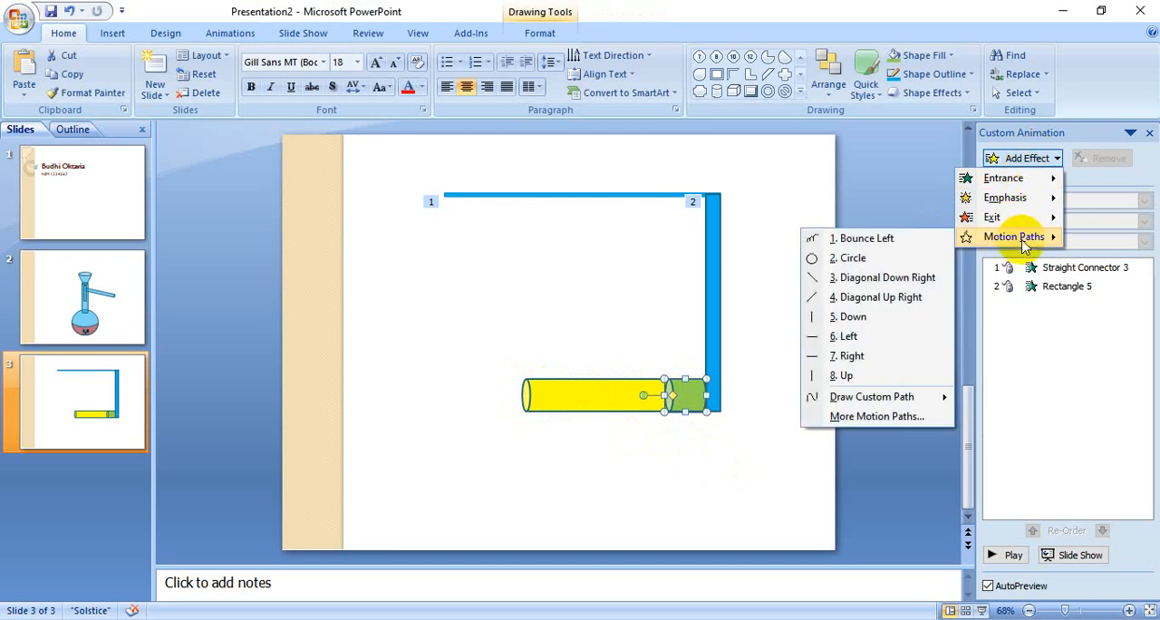
click(859, 337)
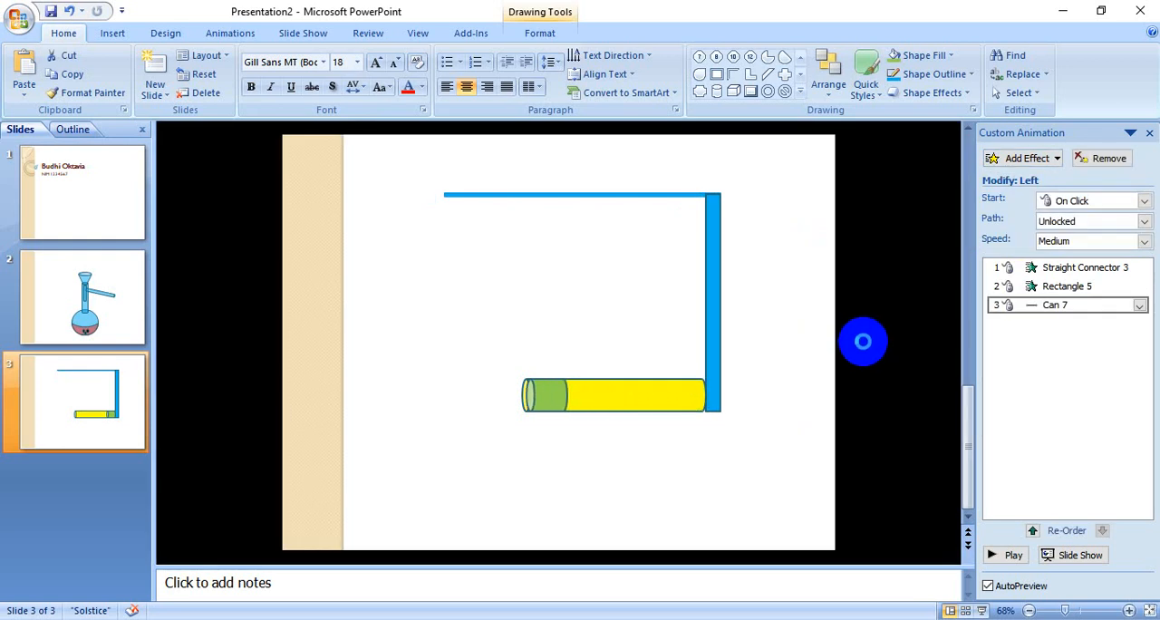
click(1005, 556)
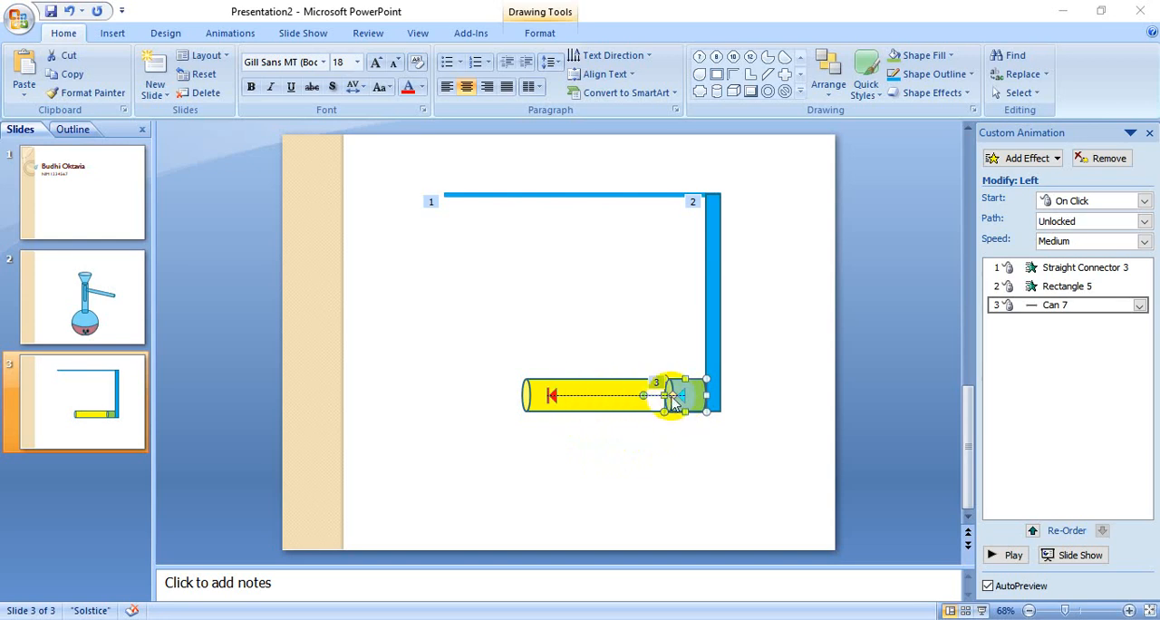
Step: Extend the end of the green cylinder's Left path past the yellow cylinder's left end and preview the animations
click(553, 395)
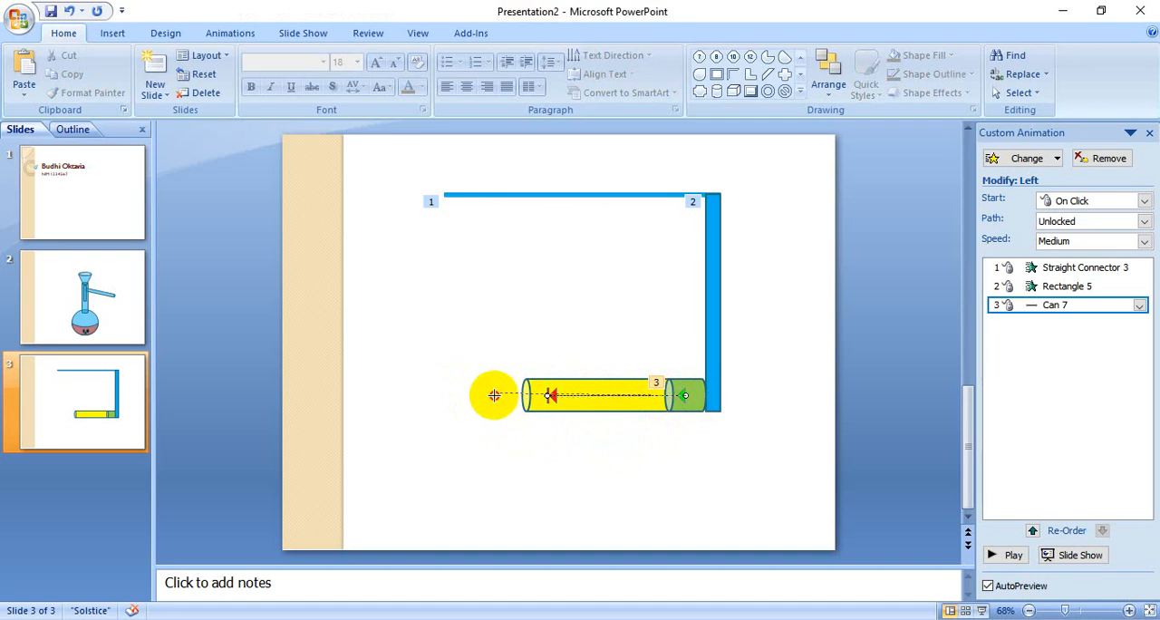
drag(492, 399, 492, 398)
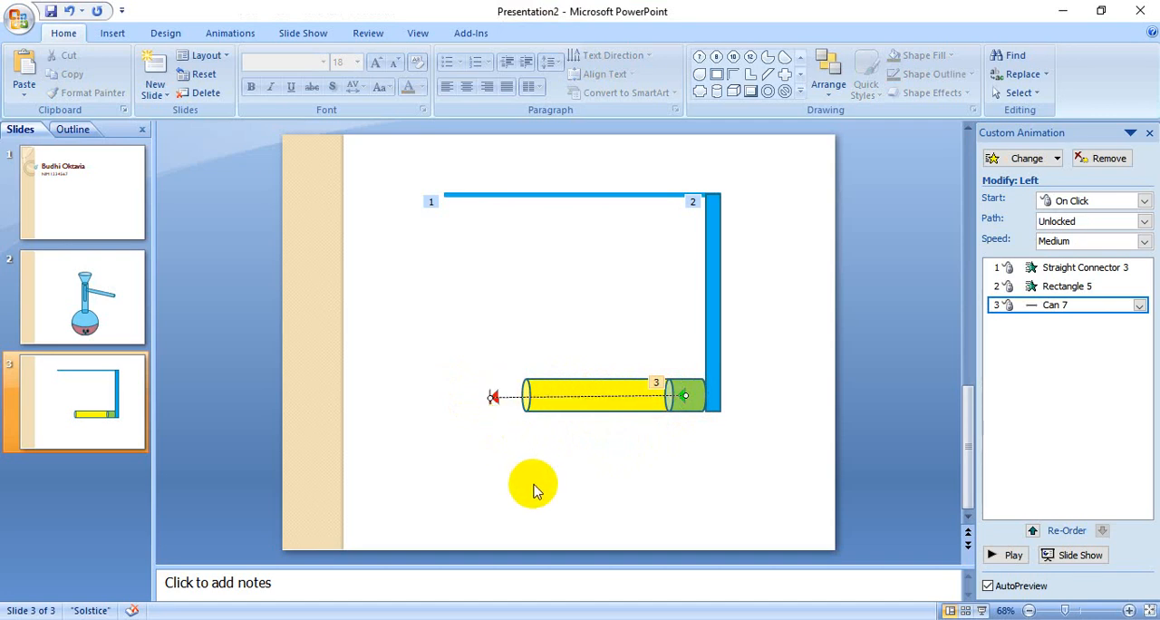
click(1011, 554)
Step: Add a Bounce Left motion path to the green cylinder as a further effect
click(698, 400)
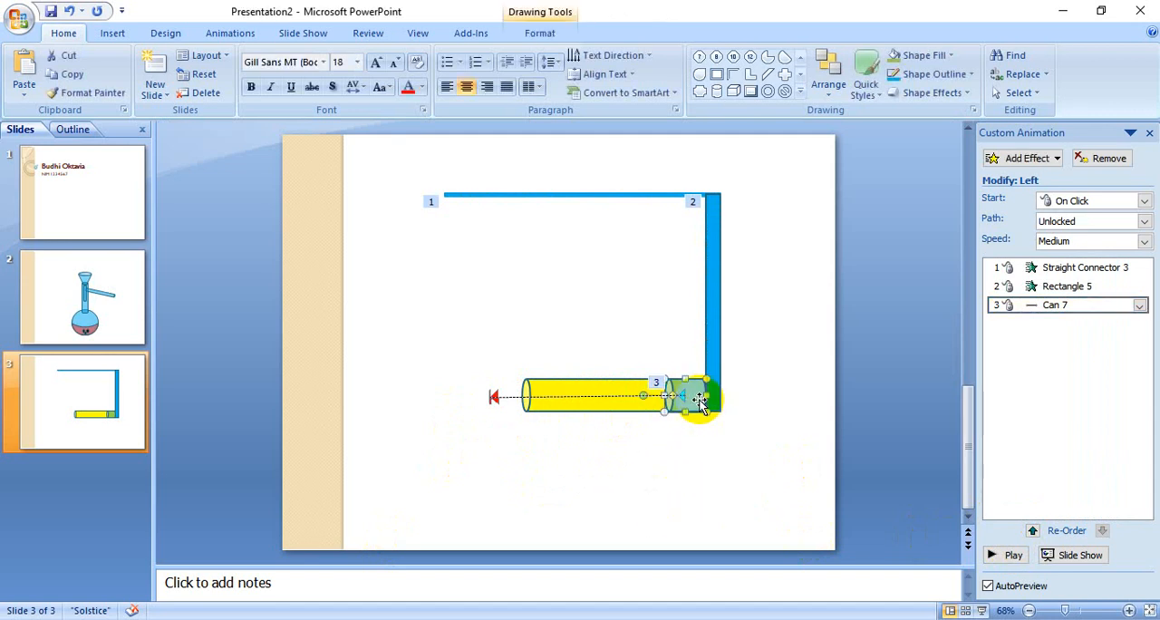
click(1012, 161)
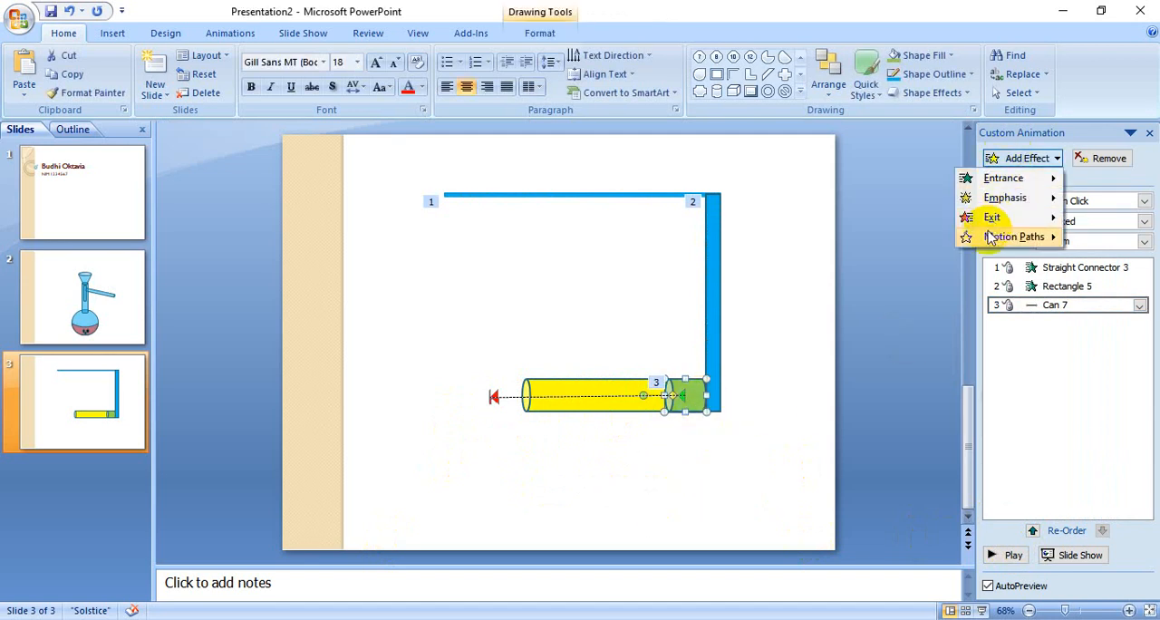
mouse_move(990, 237)
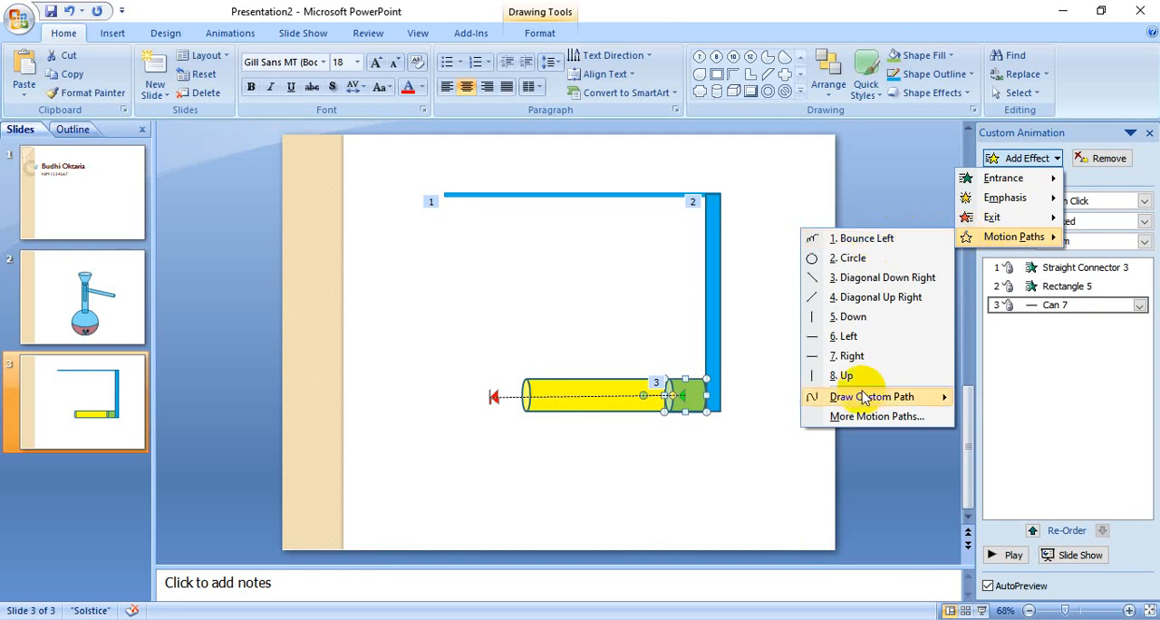
click(873, 419)
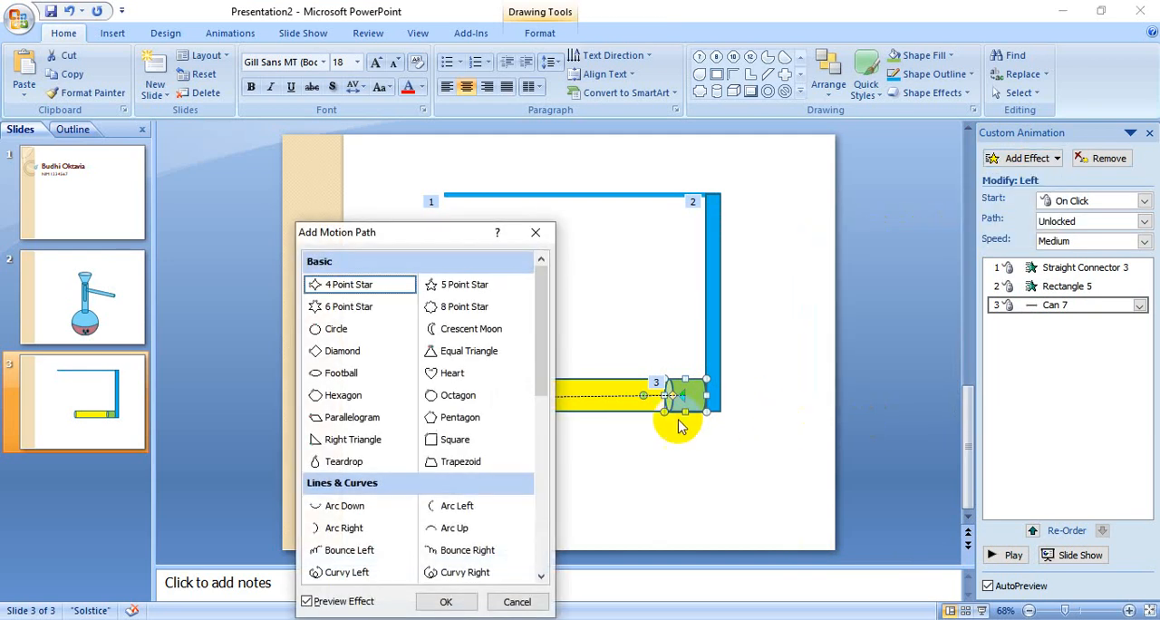
scroll(440, 471, down, 1)
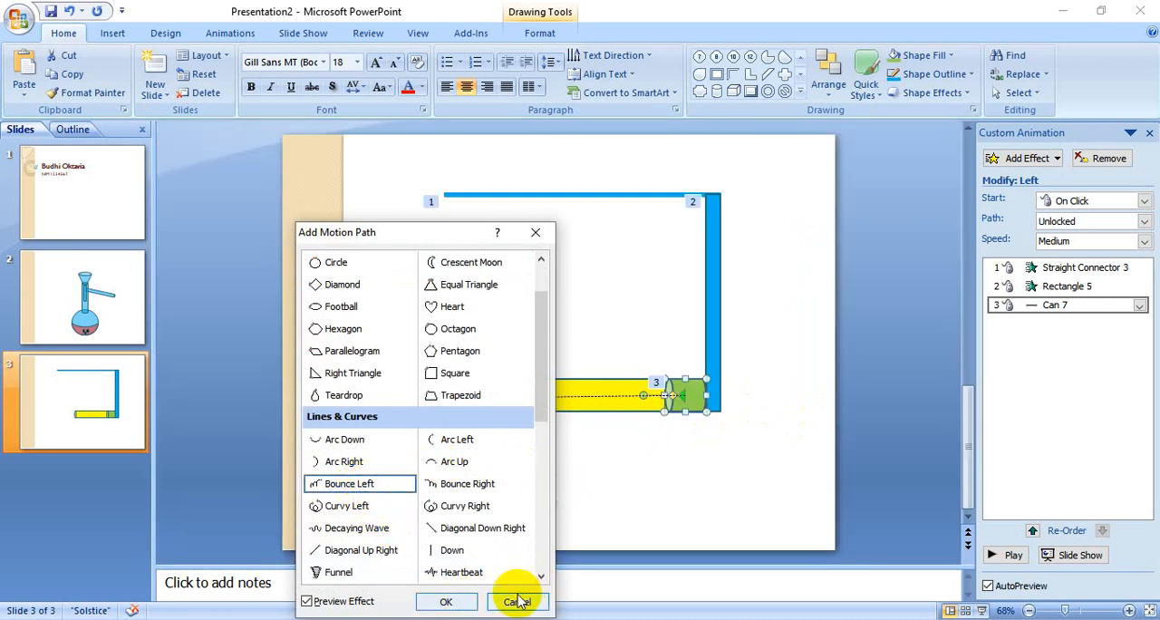
click(479, 602)
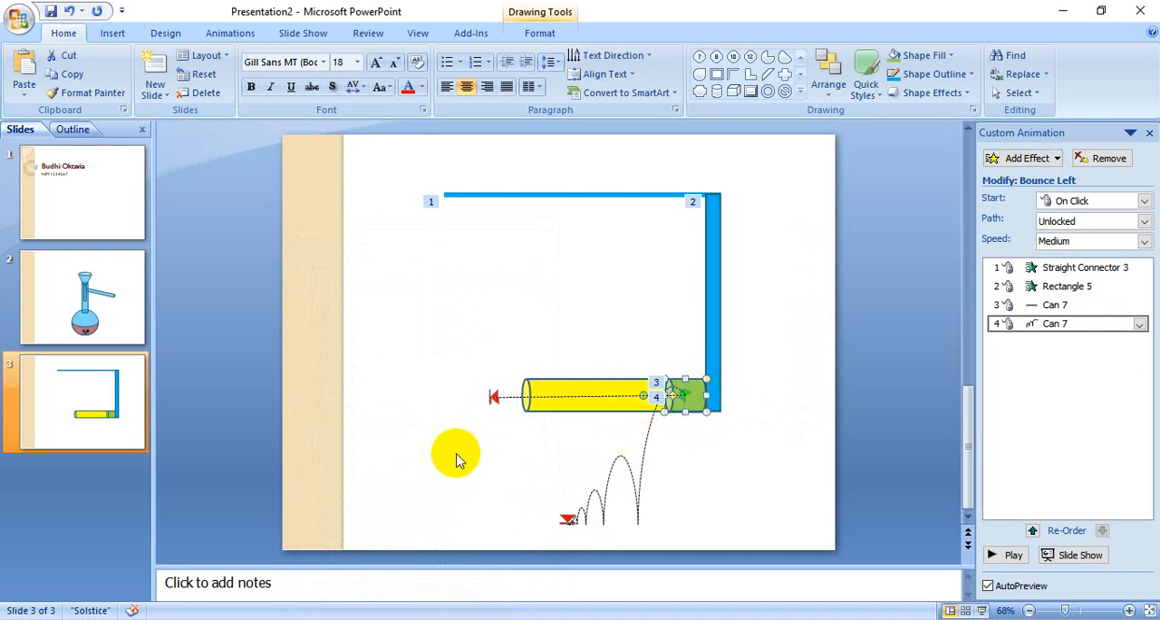
Step: Move the Bounce Left path so it starts where the Left path ends, and preview the animations
click(634, 480)
drag(636, 485, 448, 482)
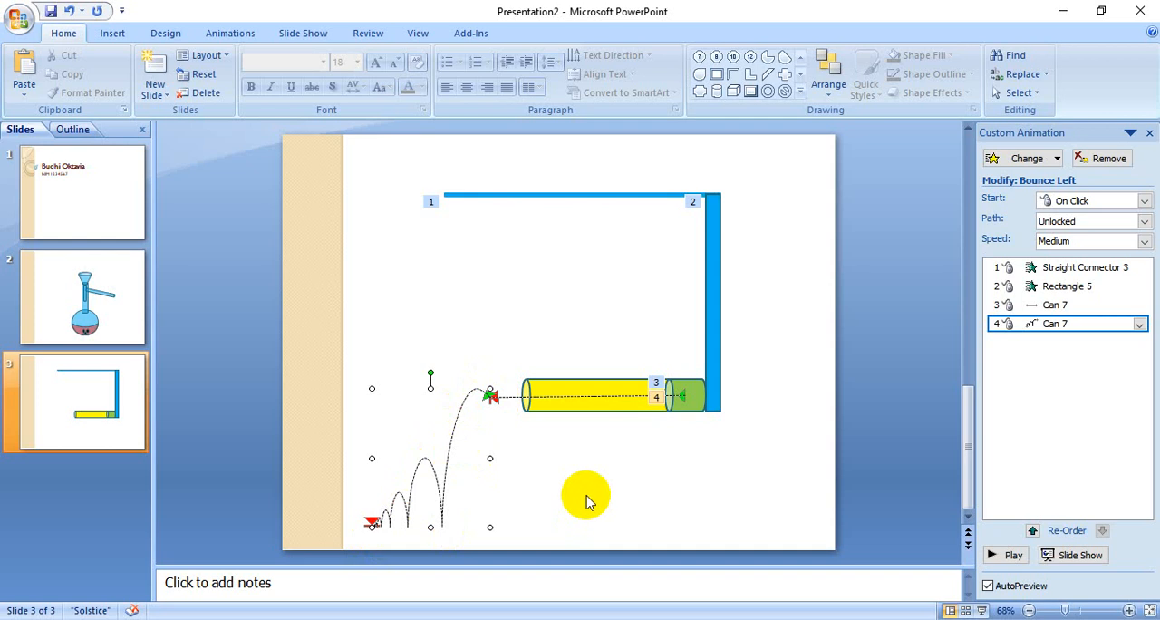
click(1010, 555)
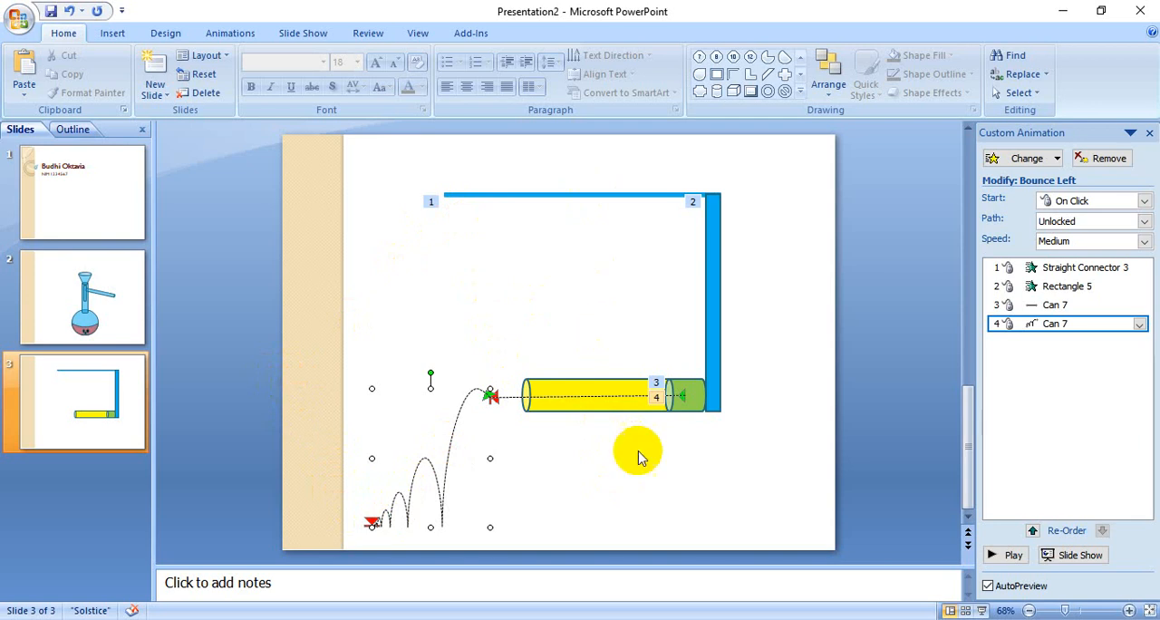
Step: Draw a zigzag freeform motion path for the green cylinder, from the bounce path's end back towards the cylinder
click(696, 396)
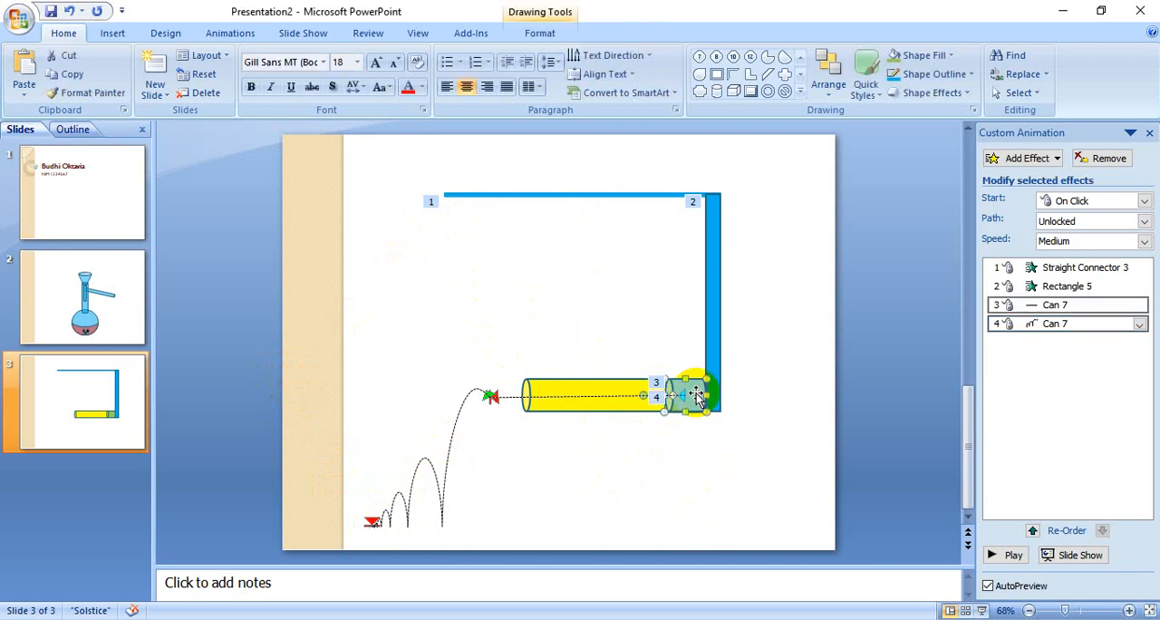
click(1033, 158)
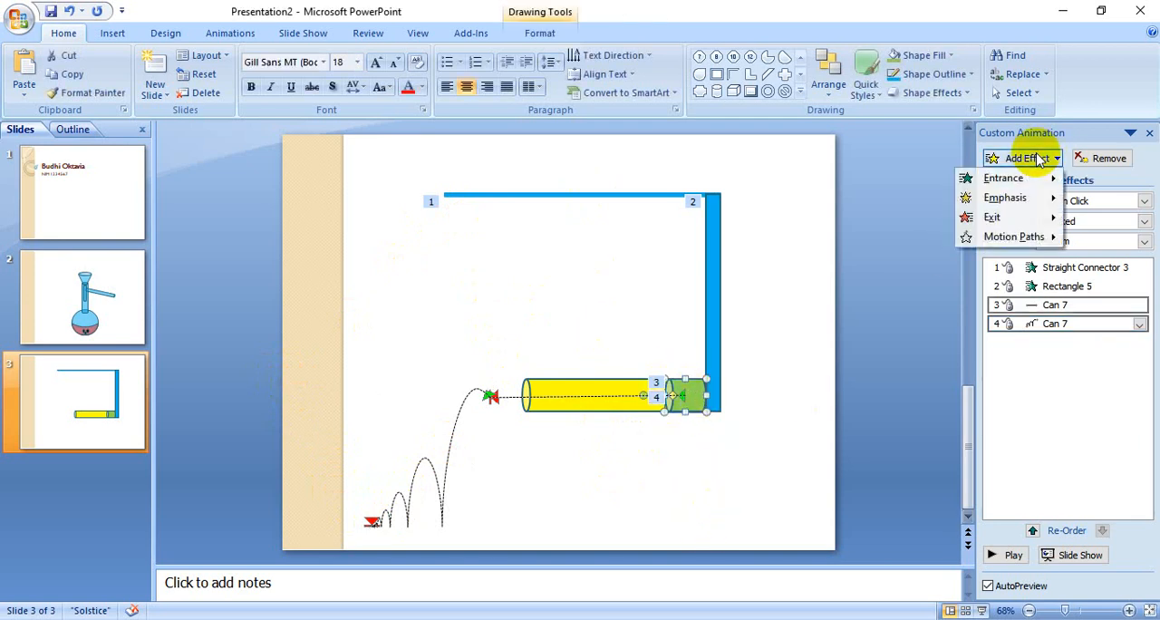
mouse_move(1030, 237)
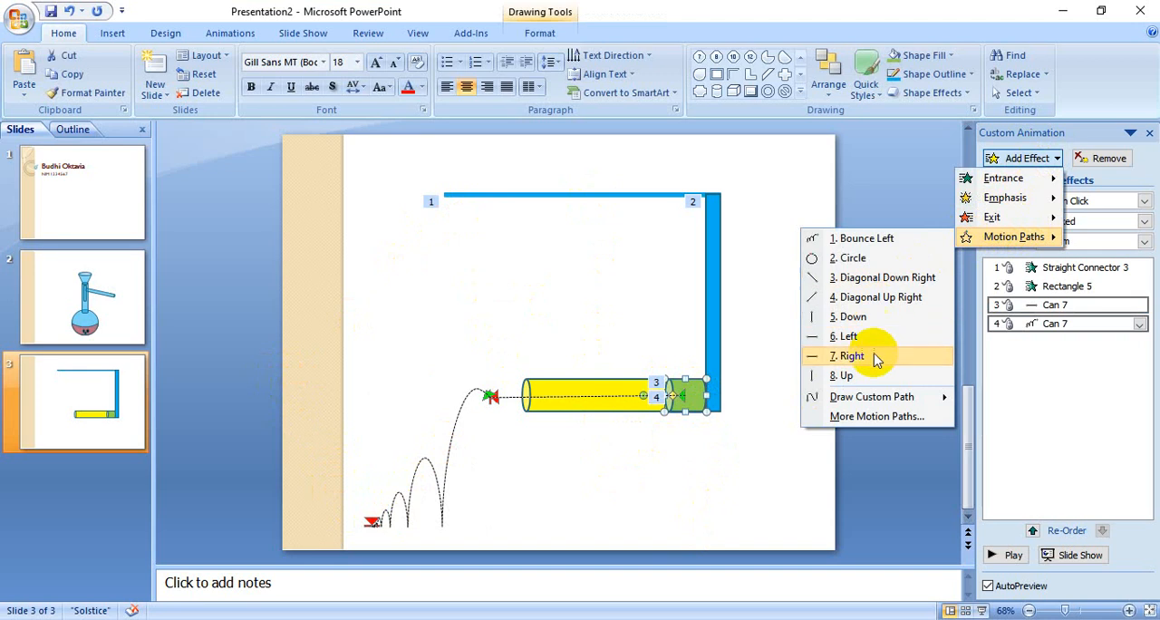
mouse_move(889, 404)
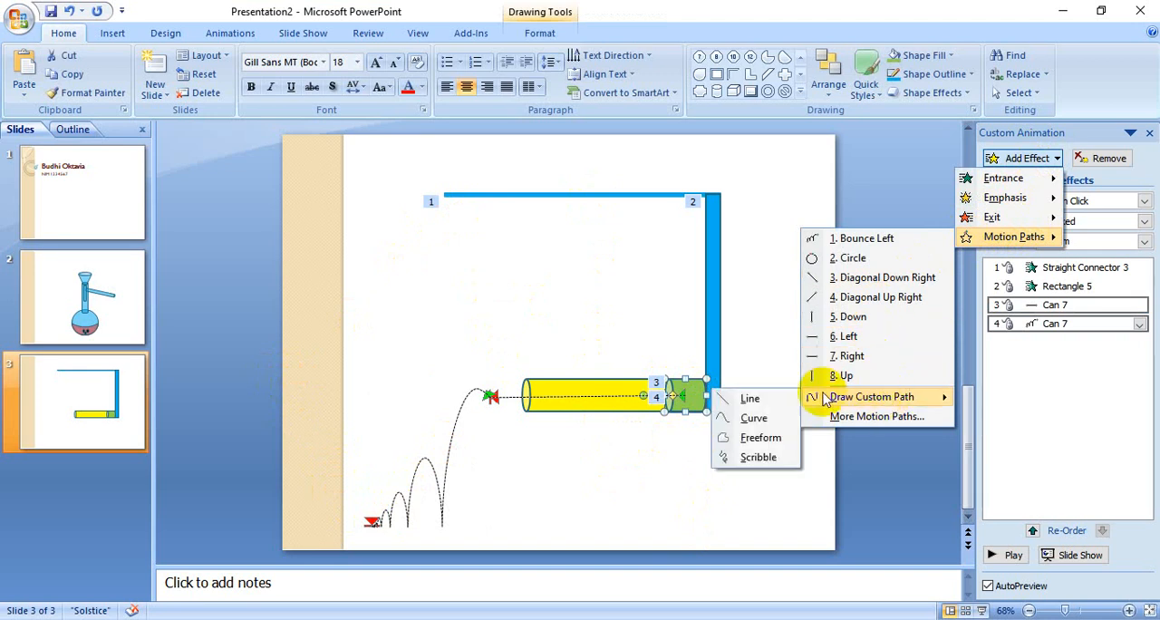
click(760, 438)
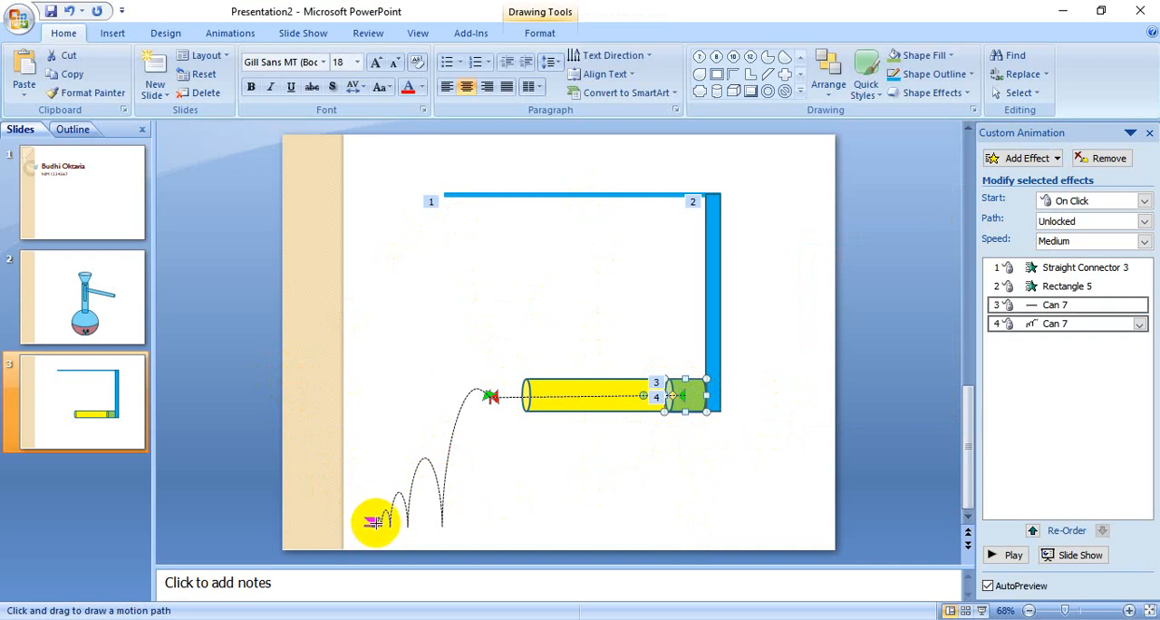
mouse_move(373, 521)
mouse_down()
mouse_move(290, 367)
mouse_move(379, 281)
mouse_move(497, 212)
mouse_move(564, 358)
mouse_move(612, 235)
mouse_move(642, 357)
mouse_move(669, 307)
mouse_move(689, 374)
mouse_up()
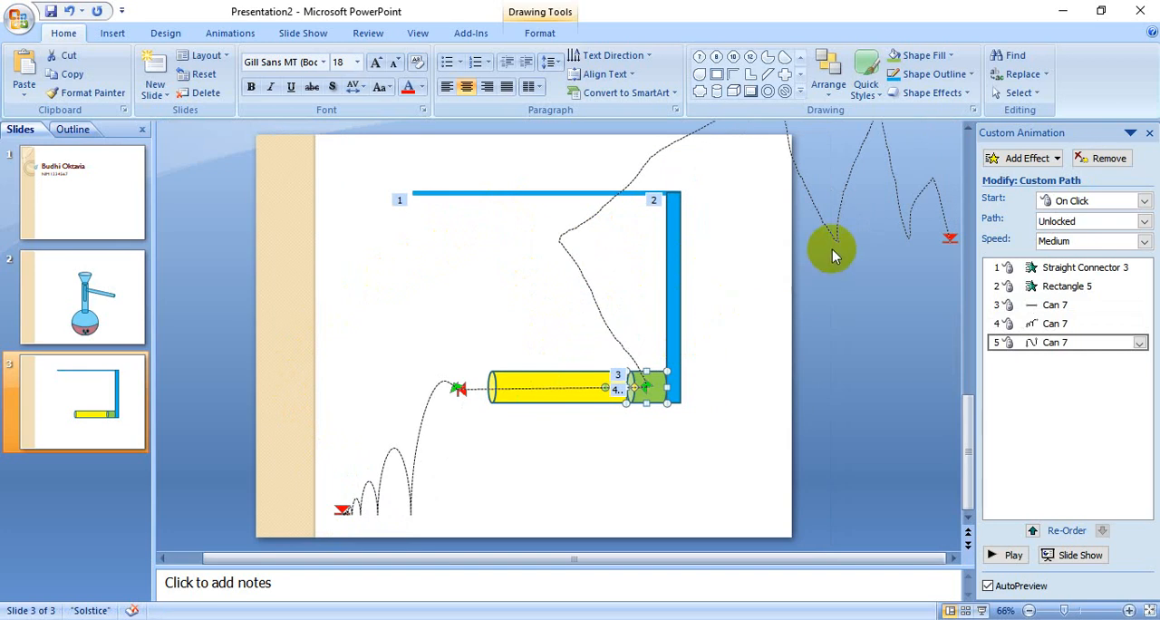
Step: Move the freeform path so it starts at the bounce path's end, and preview the slide's animations
mouse_move(834, 234)
mouse_down()
mouse_move(610, 302)
mouse_move(526, 352)
mouse_up()
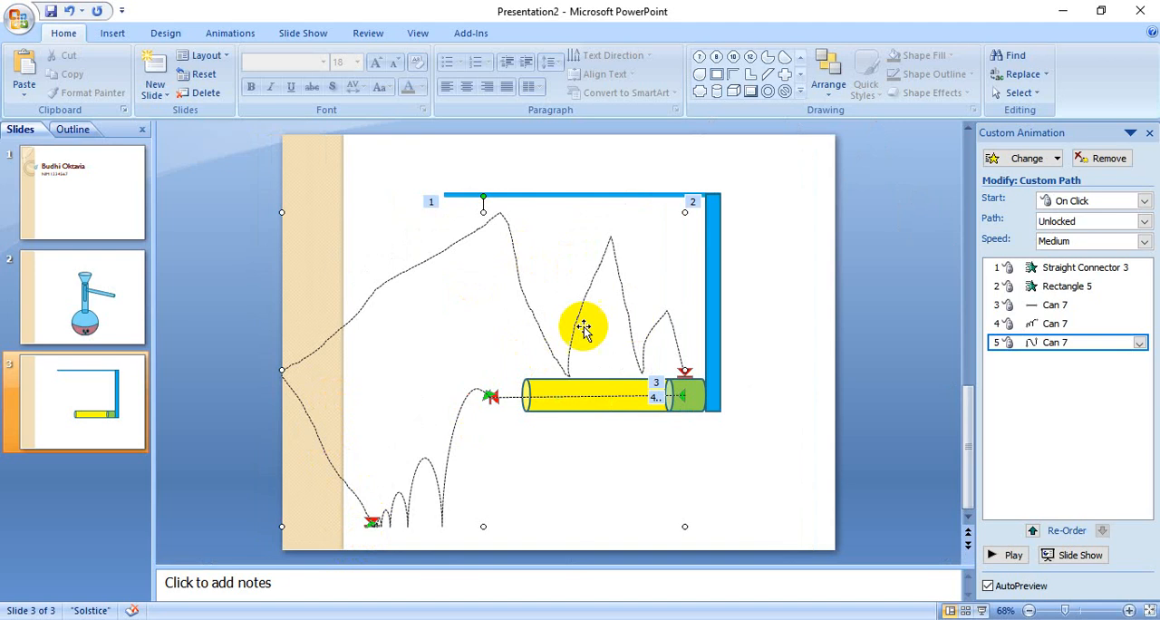
drag(710, 354, 709, 350)
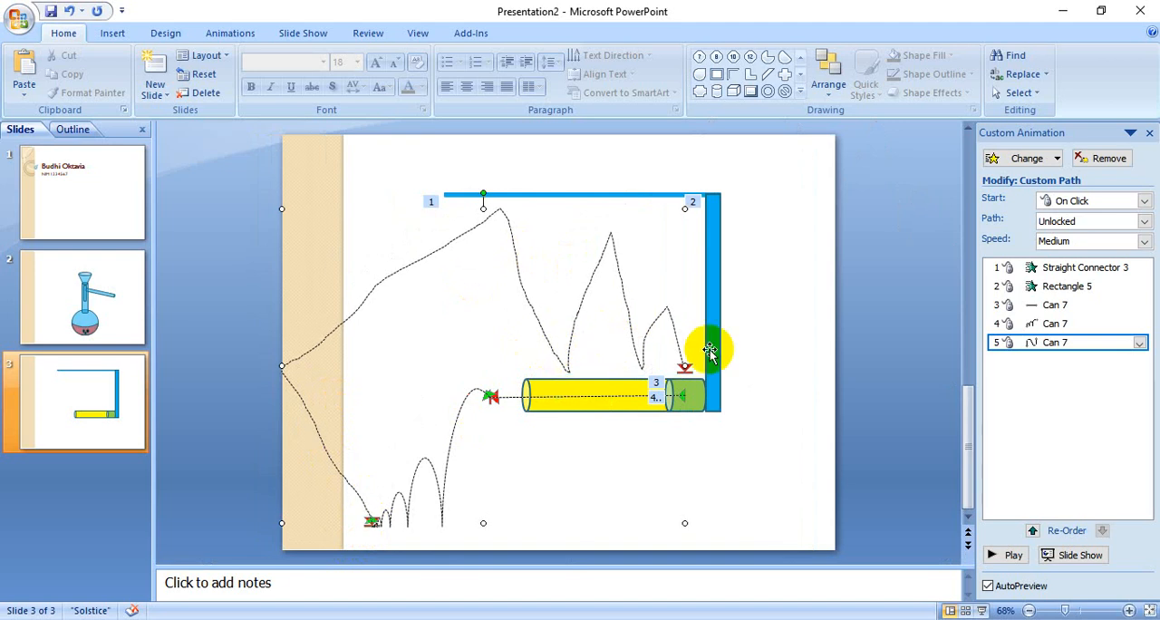
click(1004, 555)
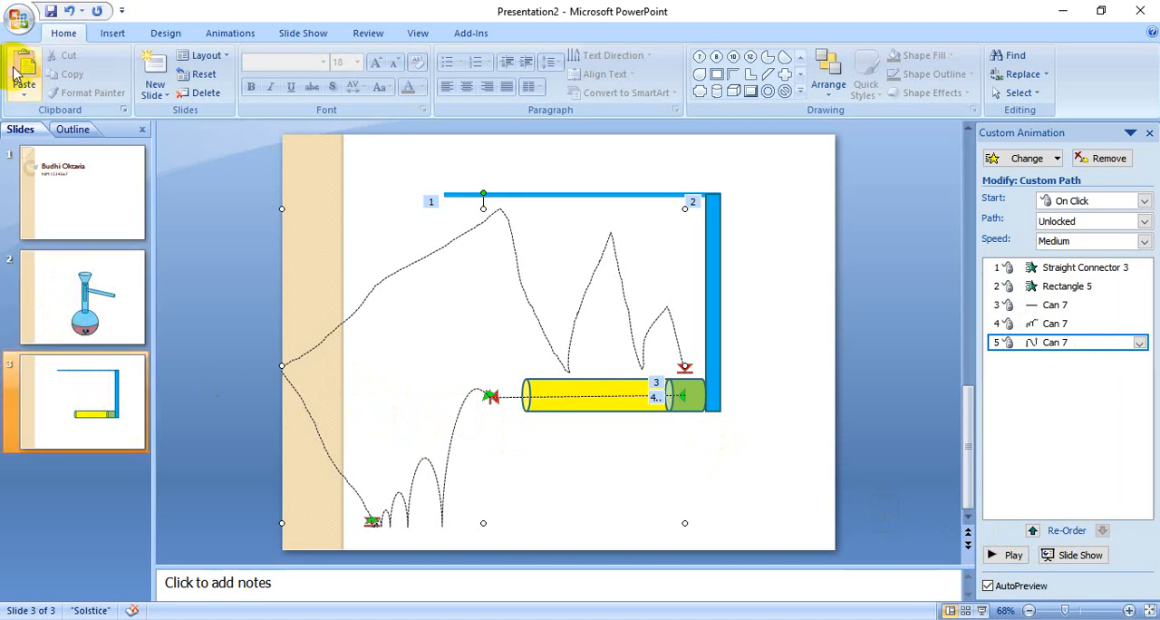
Step: Save the presentation in PowerPoint 97-2003 format, named with the author's full name followed by PP1, accepting the compatibility notice
click(20, 20)
mouse_move(57, 166)
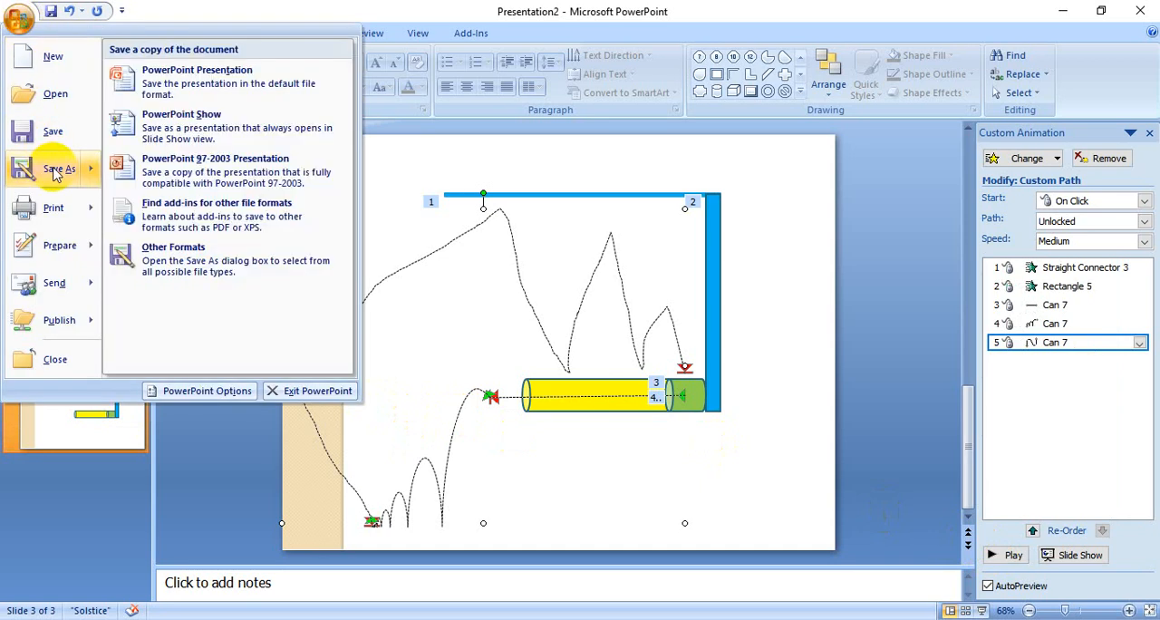
click(215, 172)
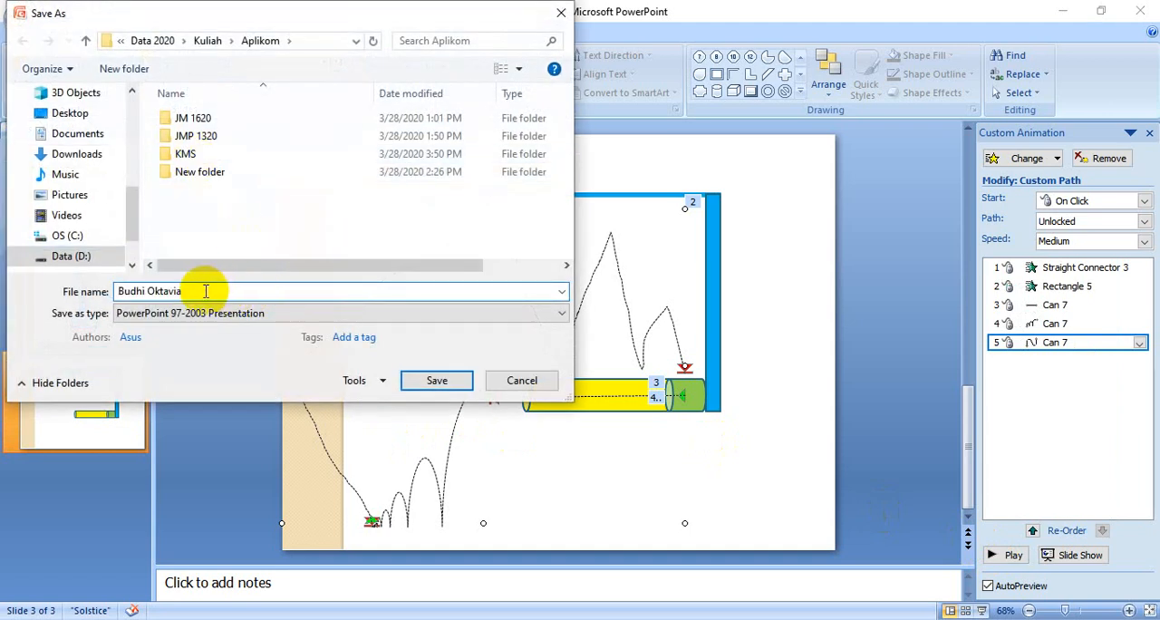
text(PP1)
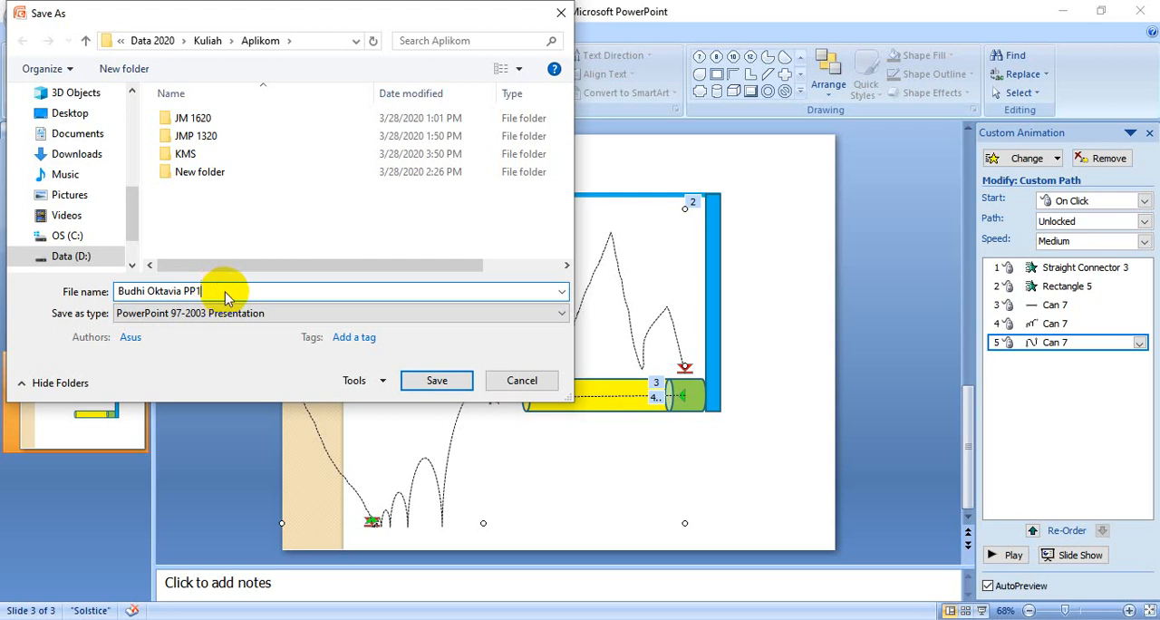
click(453, 383)
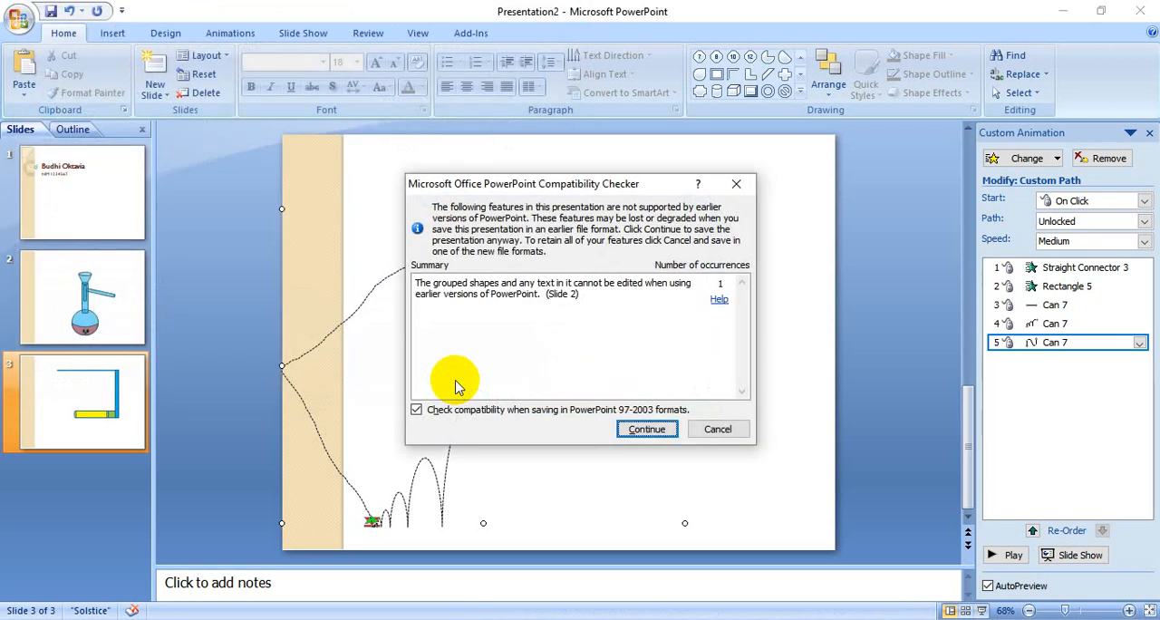
click(647, 428)
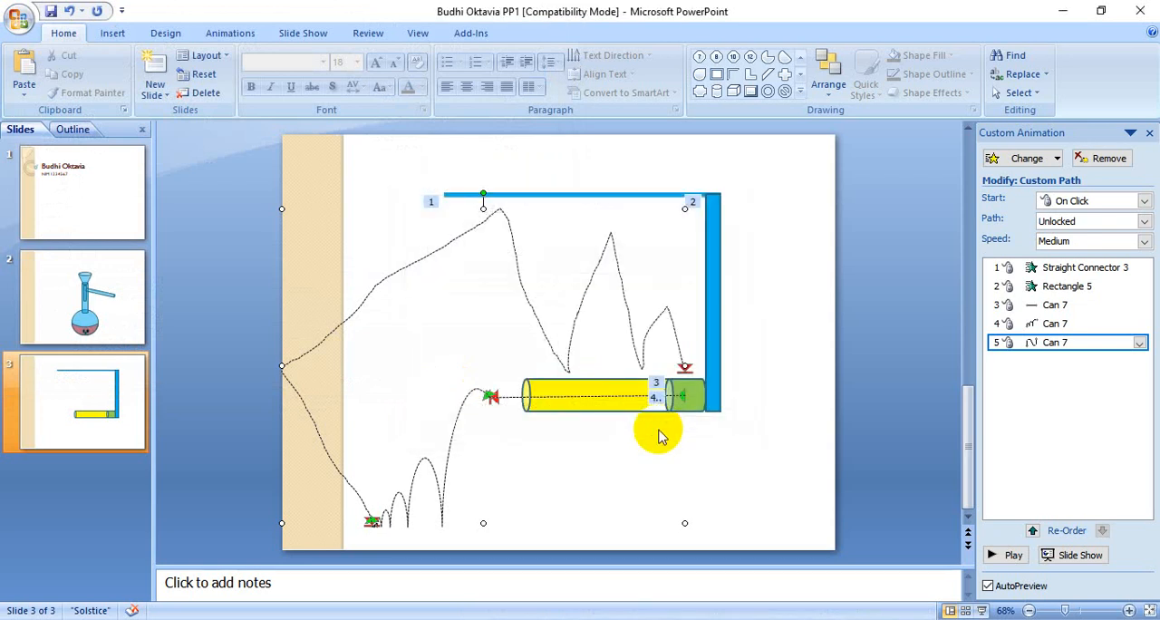
Step: Add a new blank slide after slide 3 and switch to the MATERI Power Point 1 document in Word
click(86, 432)
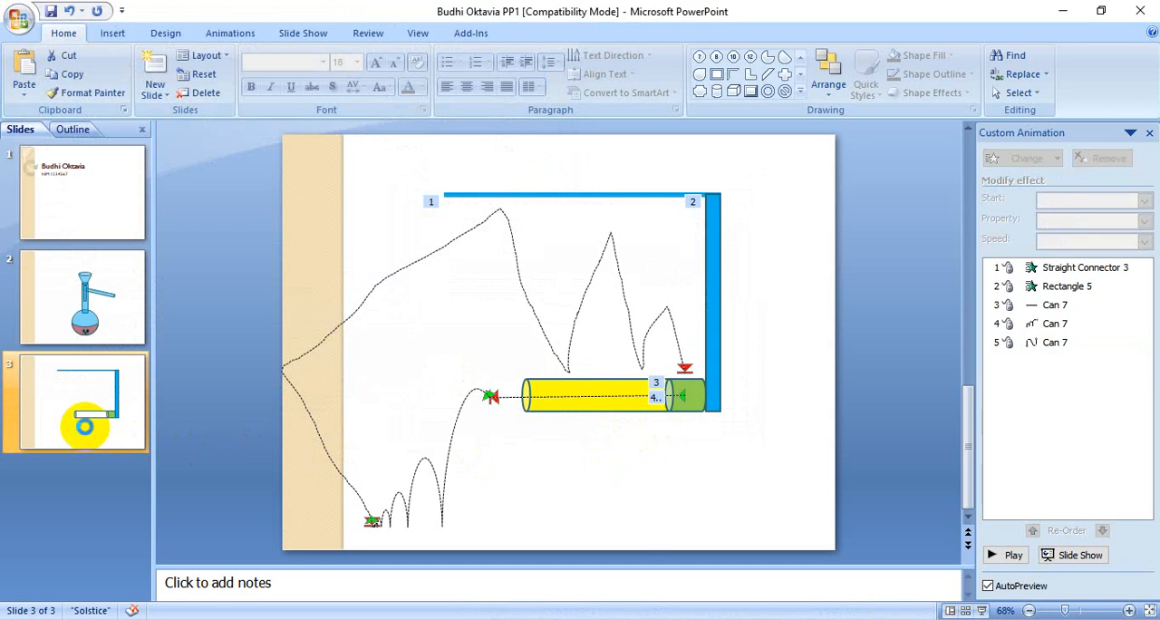
key(Return)
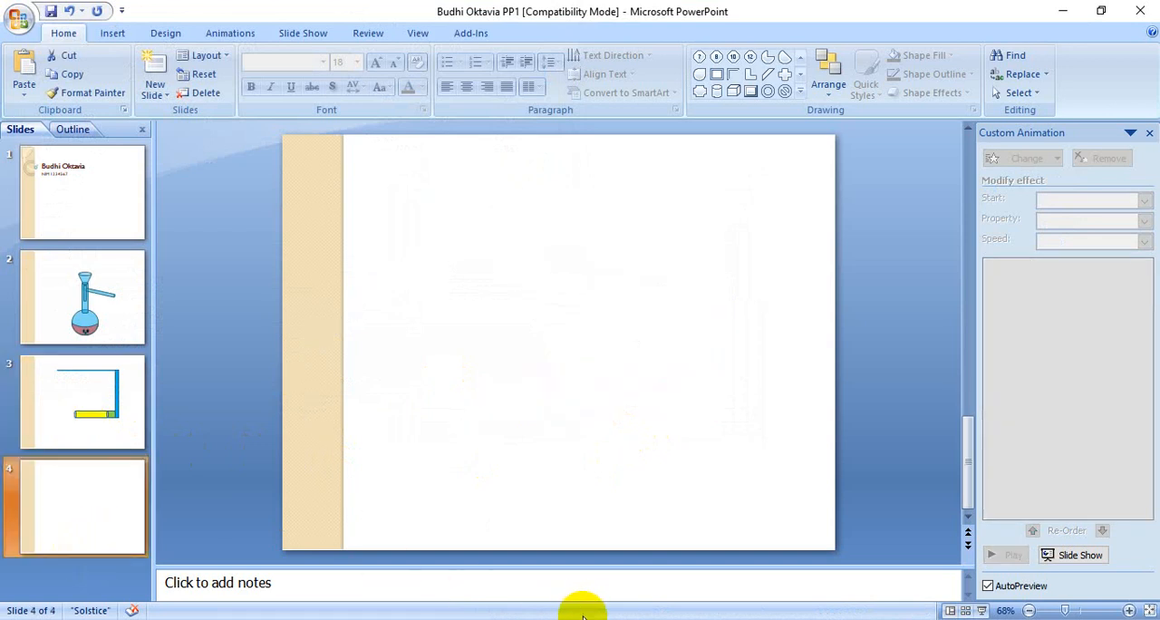
click(583, 616)
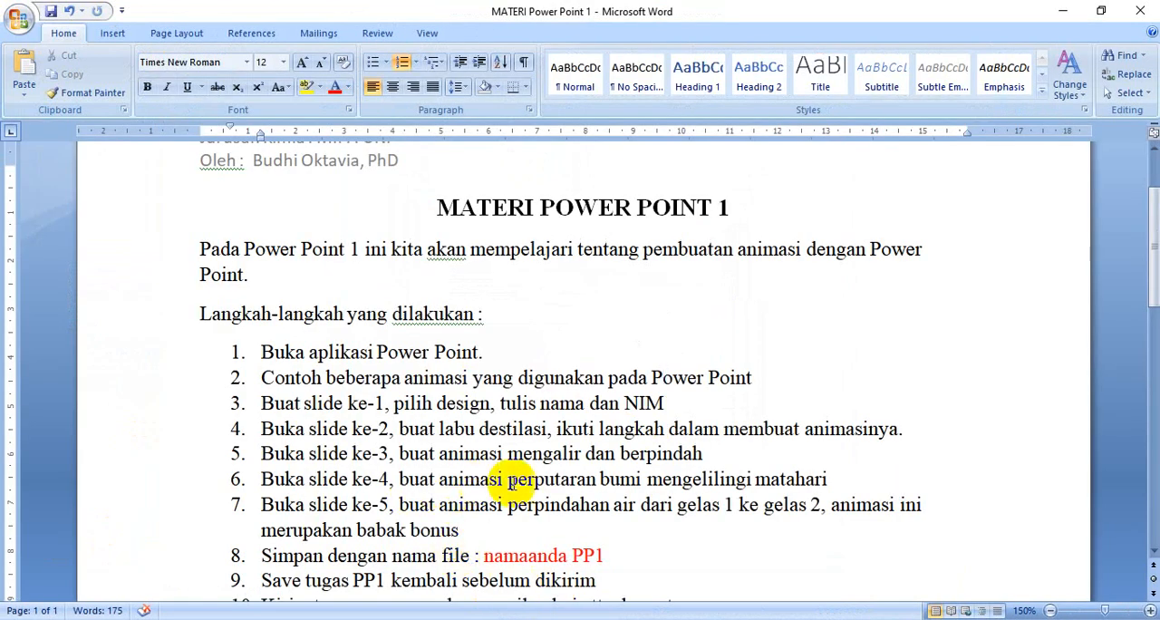